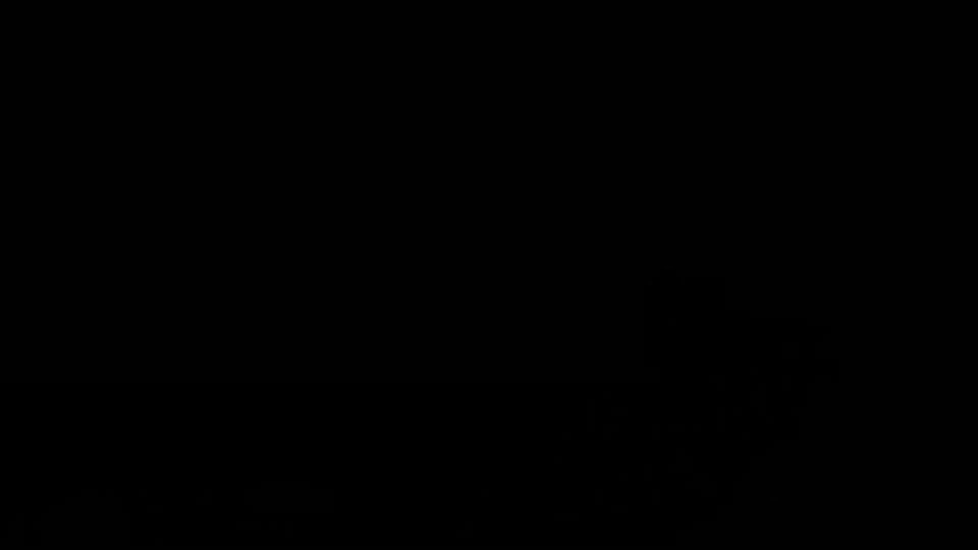
Step: Apply Motion Tile to s1 c1 with Output Width and Output Height of 200
type("motion ti")
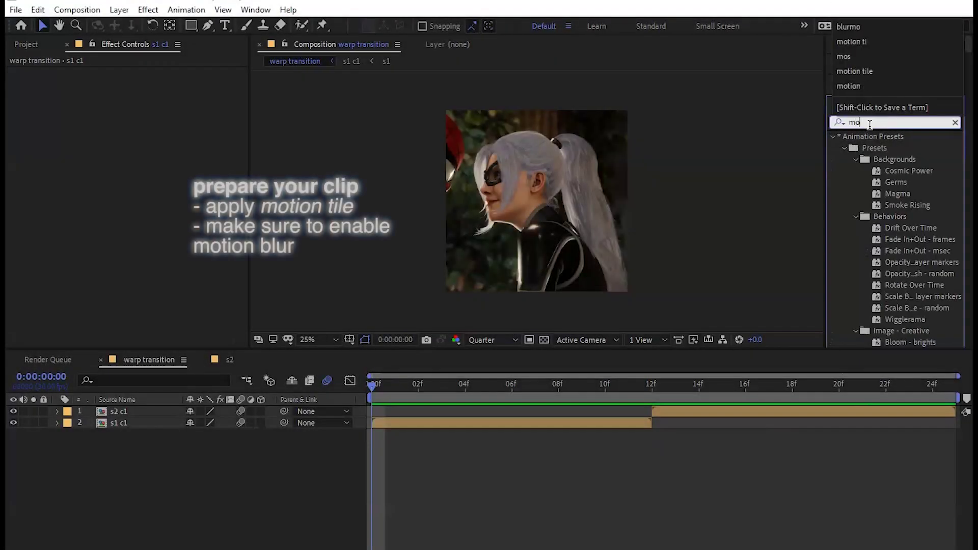
left_click_drag(881, 148, 571, 427)
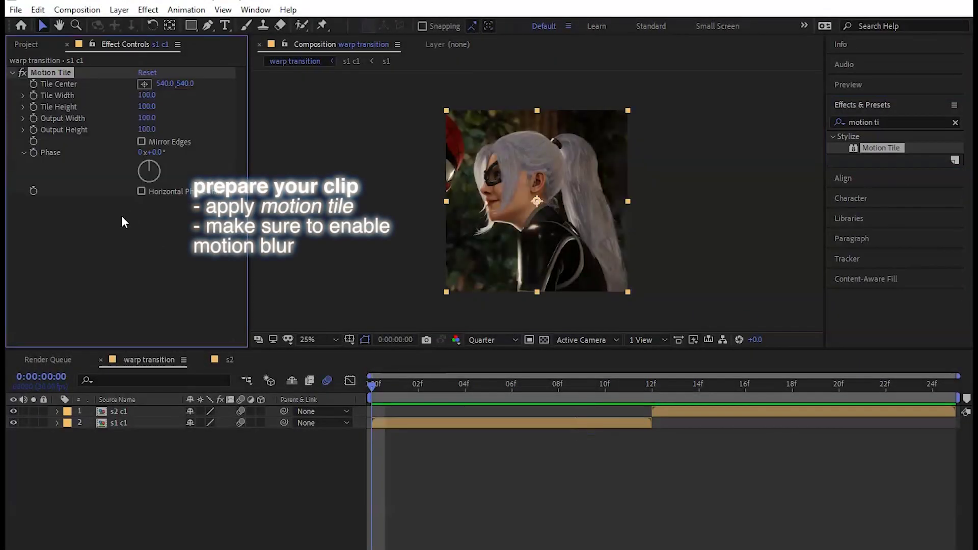
left_click(148, 119)
type("200")
key("Tab")
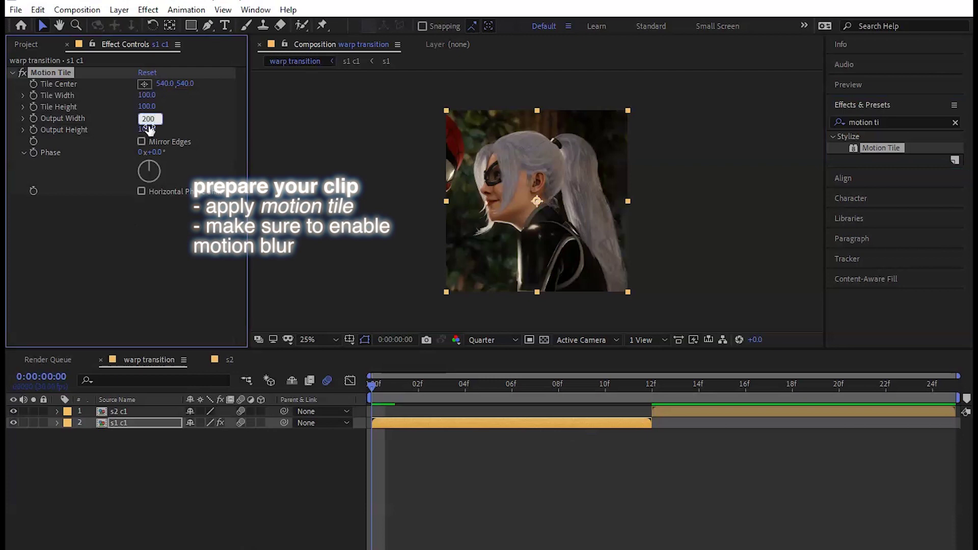
type("200")
key("Return")
Step: Copy the Motion Tile effect from s1 c1 and paste it onto s2 c1
left_click(38, 10)
left_click(61, 89)
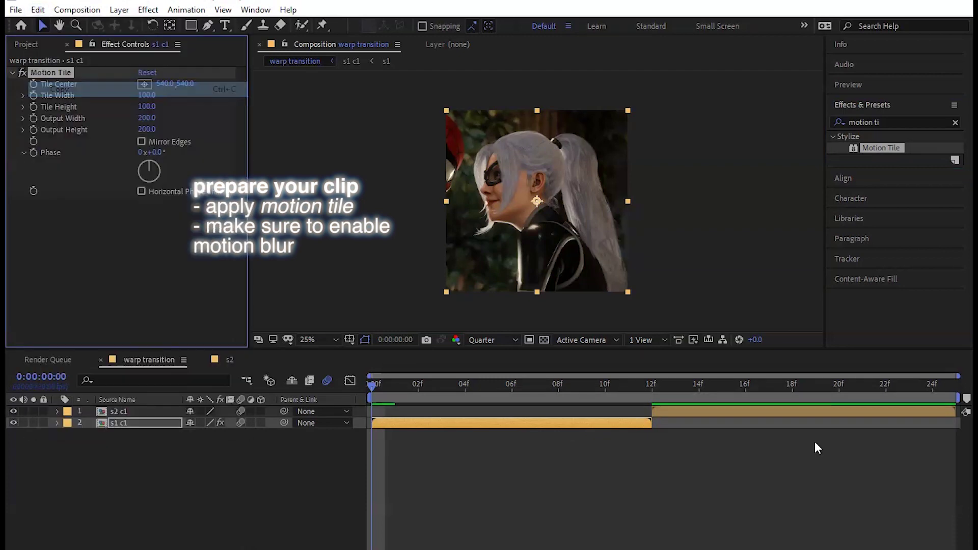
left_click(810, 411)
left_click(38, 10)
left_click(60, 148)
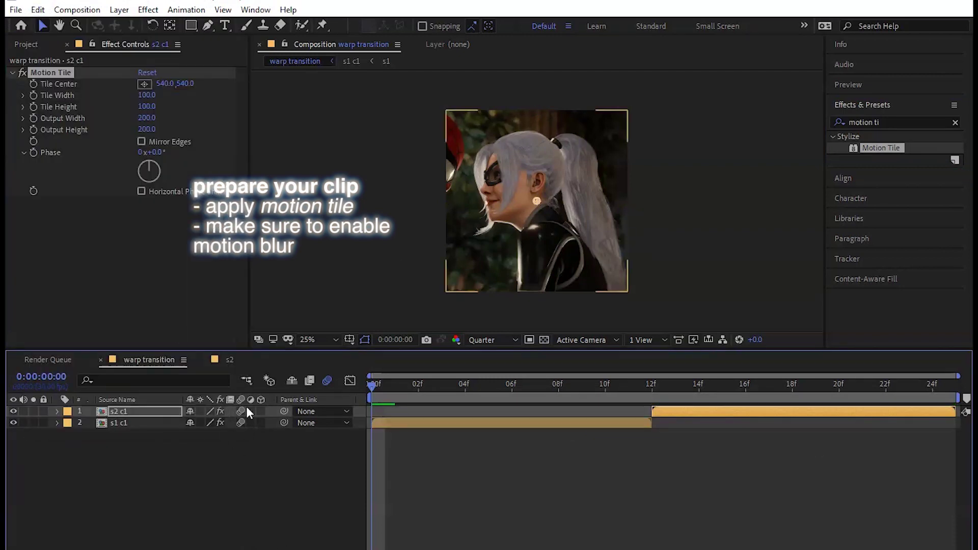
left_click(148, 10)
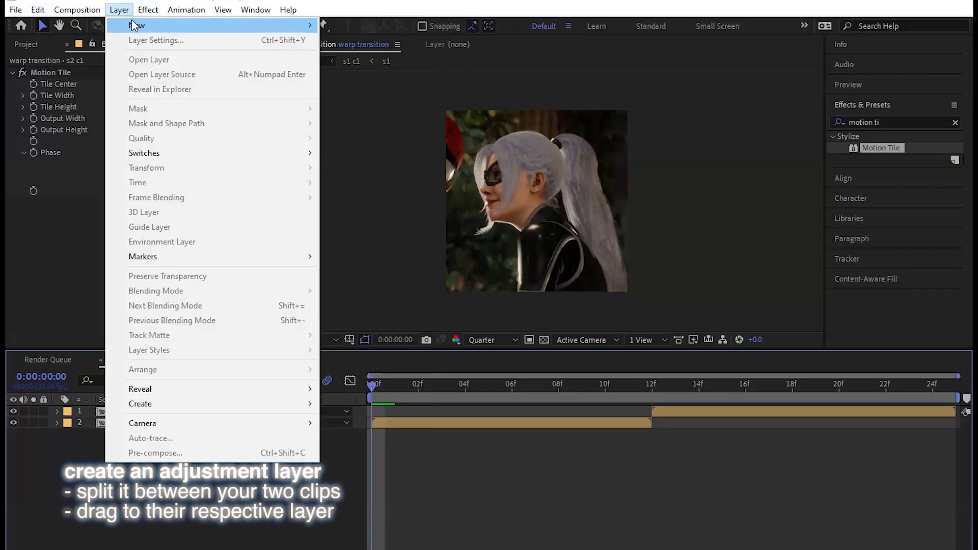
Step: Create an adjustment layer, split it at frame 12, and move each half above its clip
mouse_move(128, 26)
left_click(367, 113)
key("k")
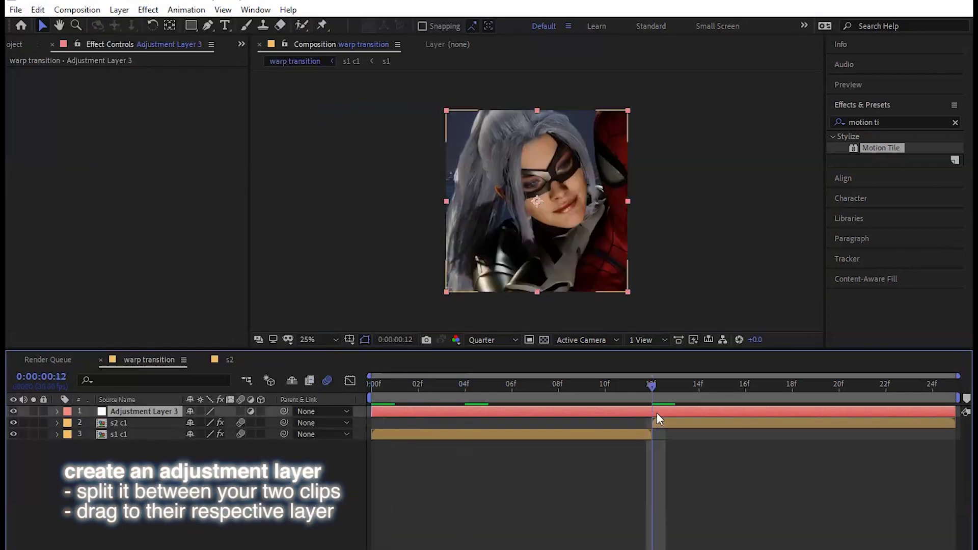
key("ctrl+shift+d")
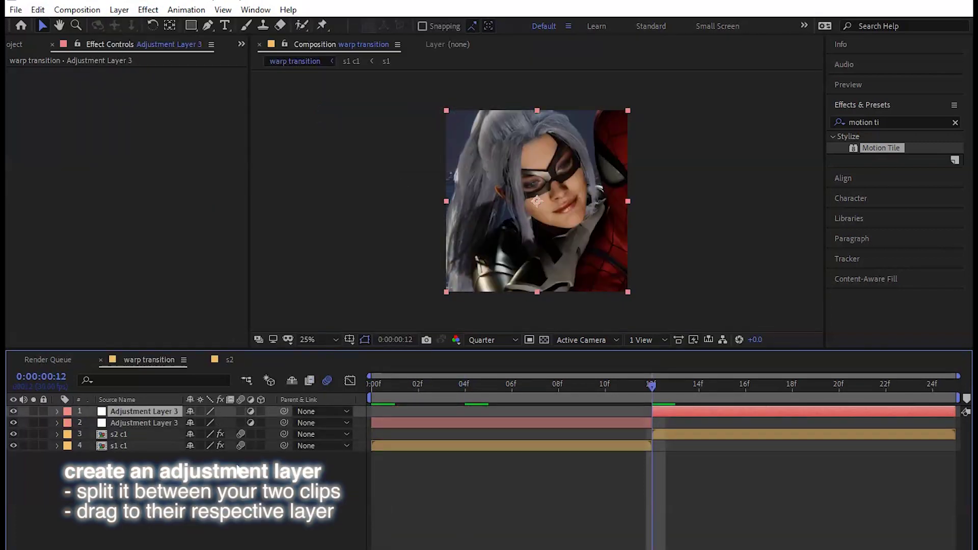
key("F2")
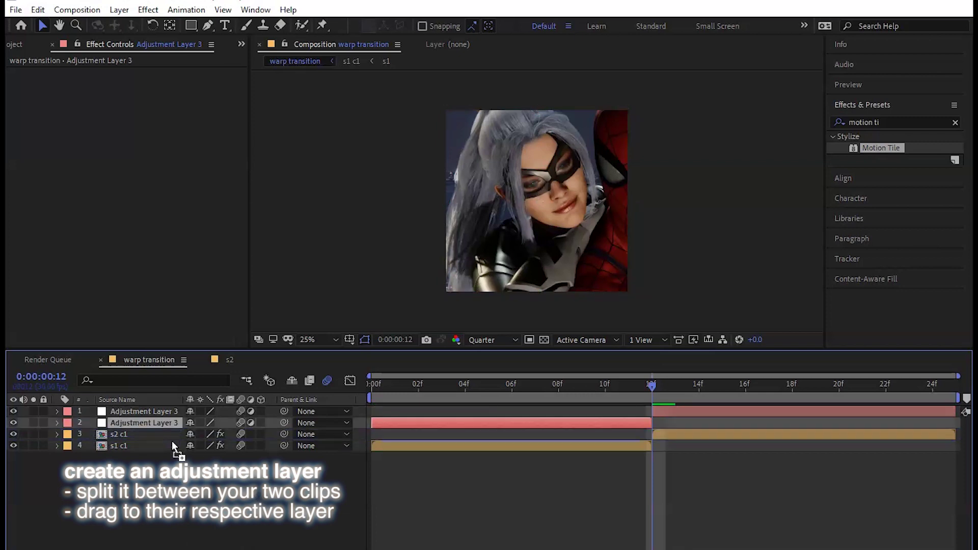
left_click_drag(176, 423, 172, 441)
Step: Apply Distort > Warp to the first-half adjustment layer with Warp Style set to Wave
key("Home")
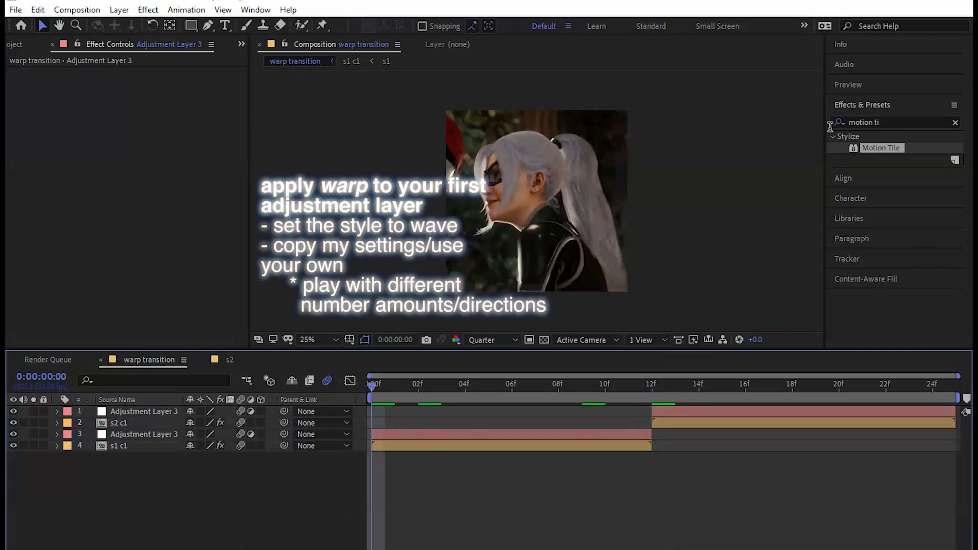
double_click(886, 122)
type("warp")
scroll(942, 204, "down", 10)
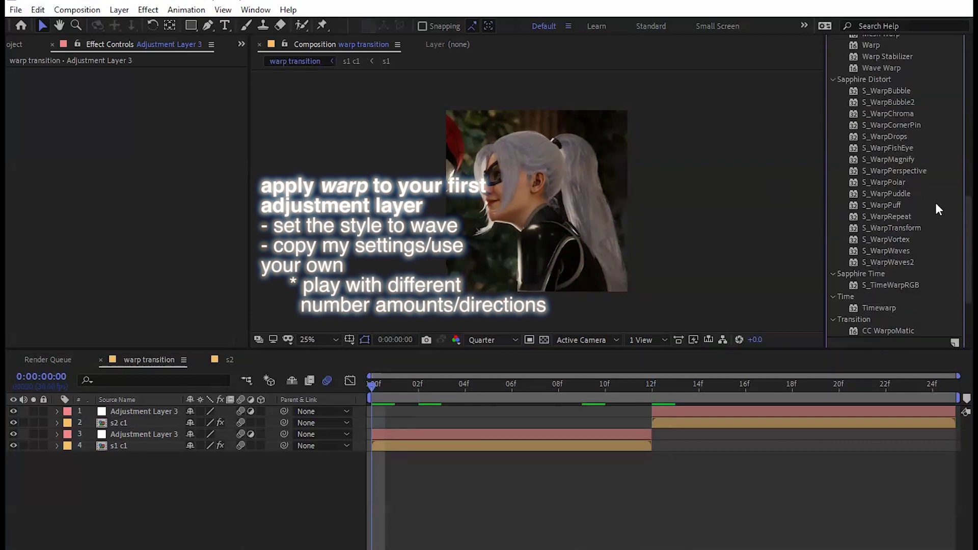
left_click_drag(871, 107, 557, 433)
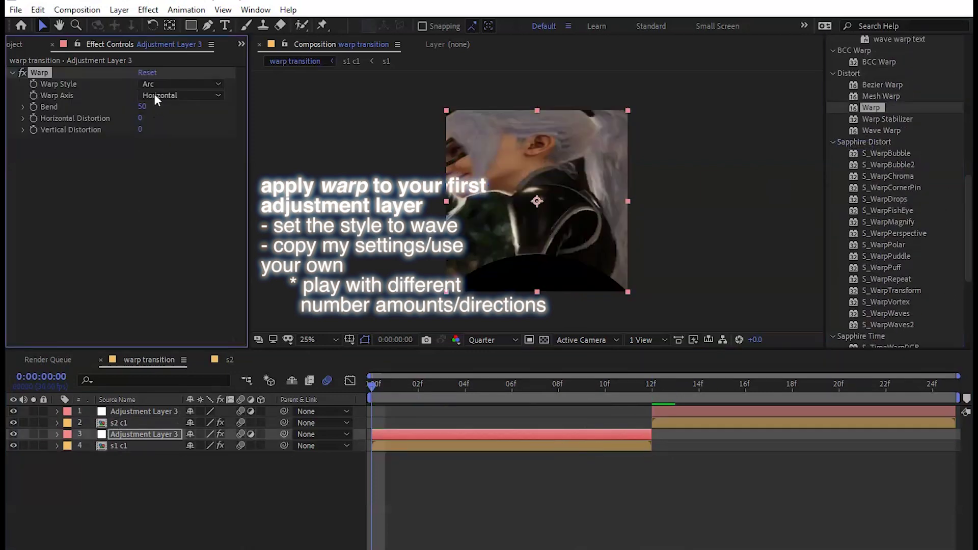
left_click(155, 85)
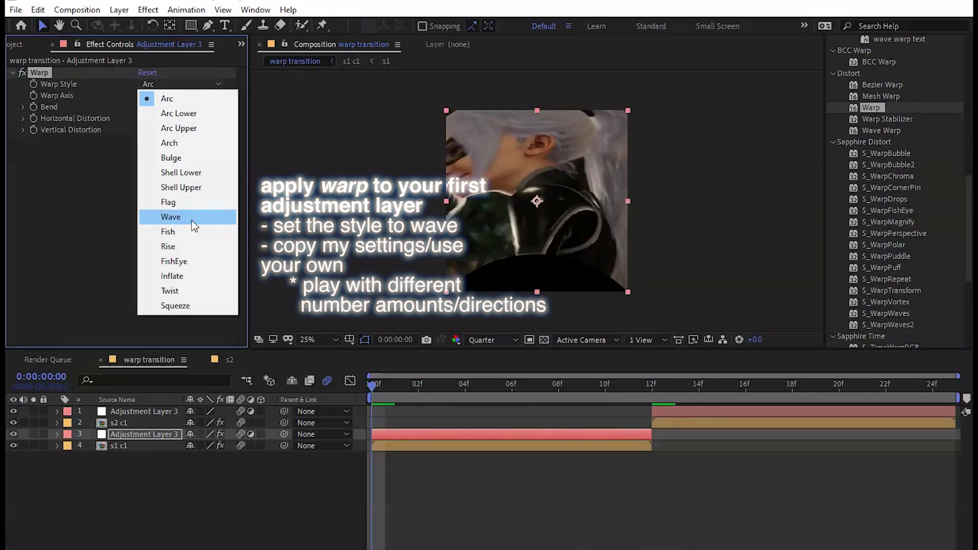
left_click(193, 225)
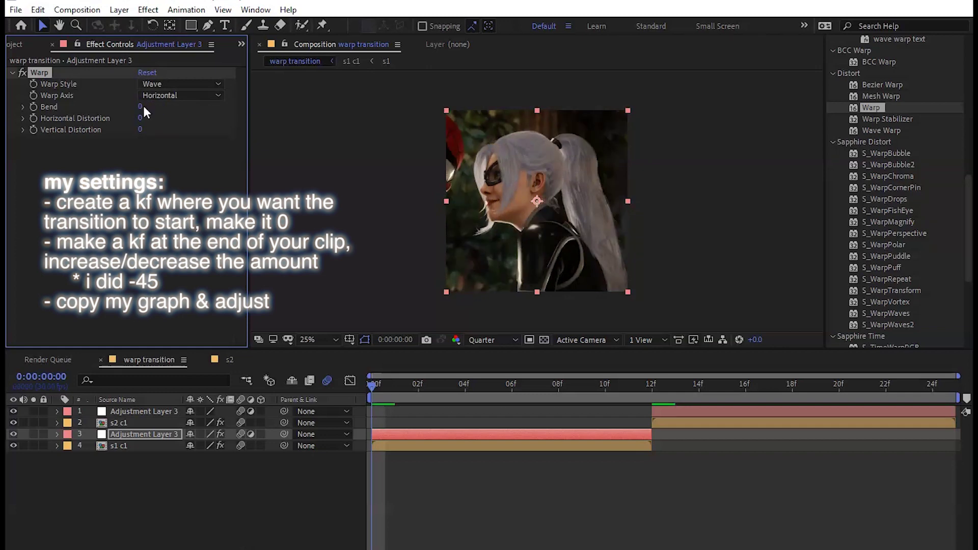
Step: Keyframe the first-half Warp Bend from 0 to -41 at frame 11
key("u")
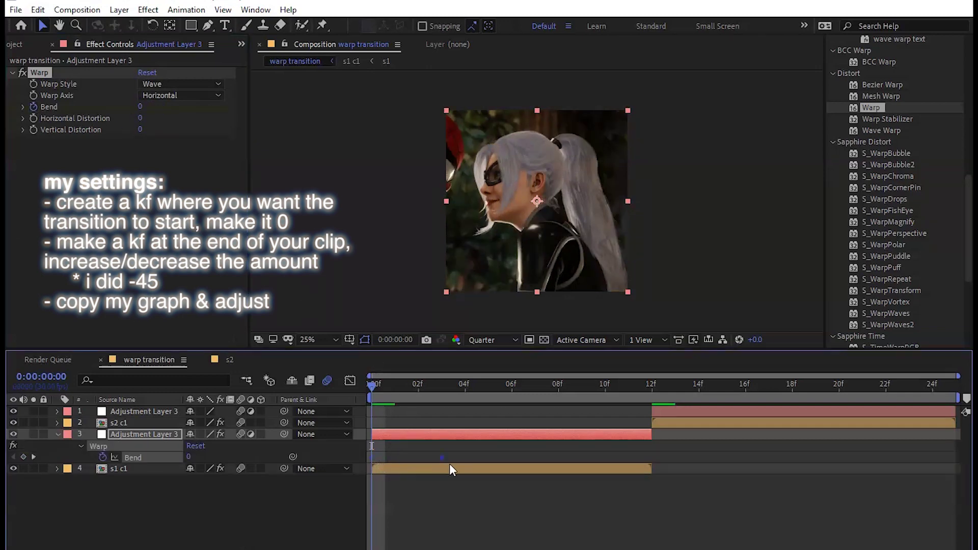
left_click_drag(372, 386, 628, 385)
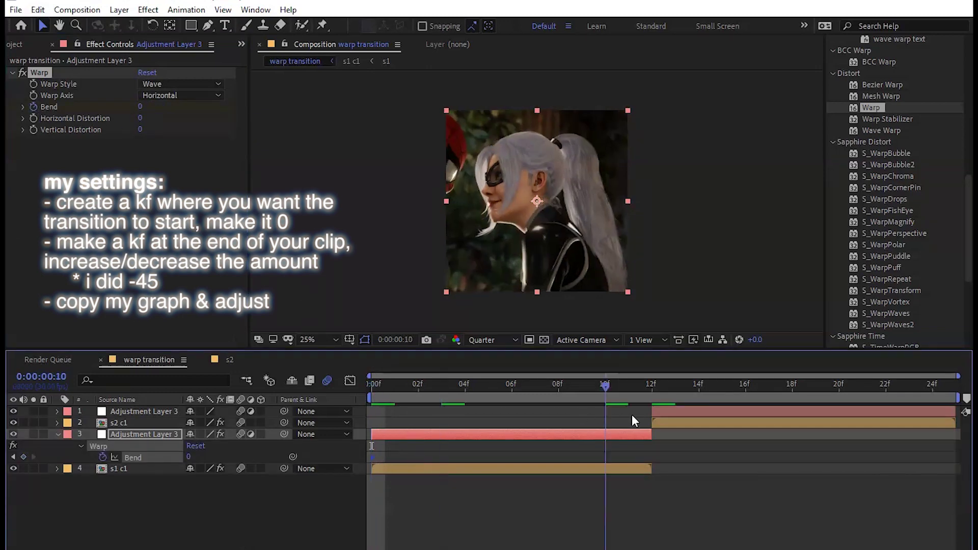
left_click(188, 456)
type("-41")
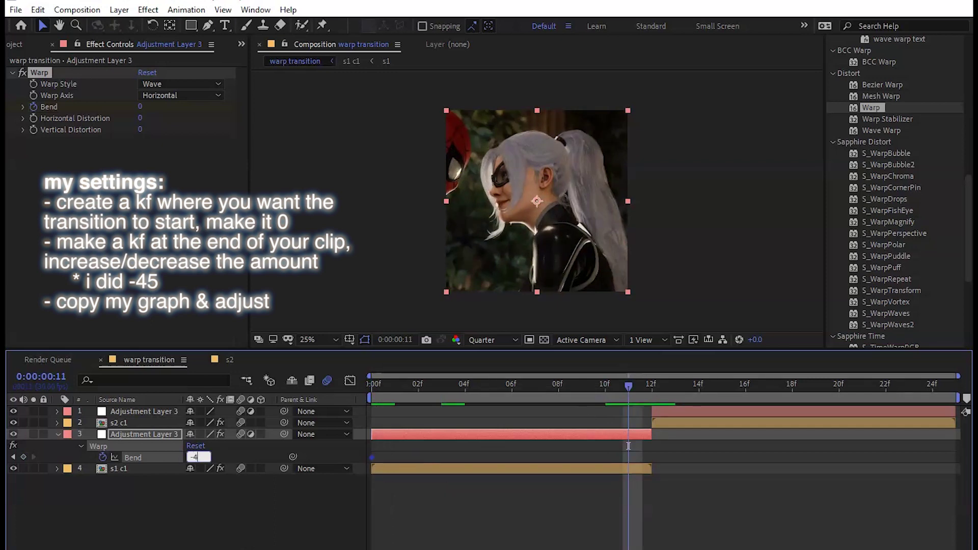
key("Return")
Step: Ease the Bend curve in the Graph Editor so it accelerates sharply into the cut
left_click(350, 381)
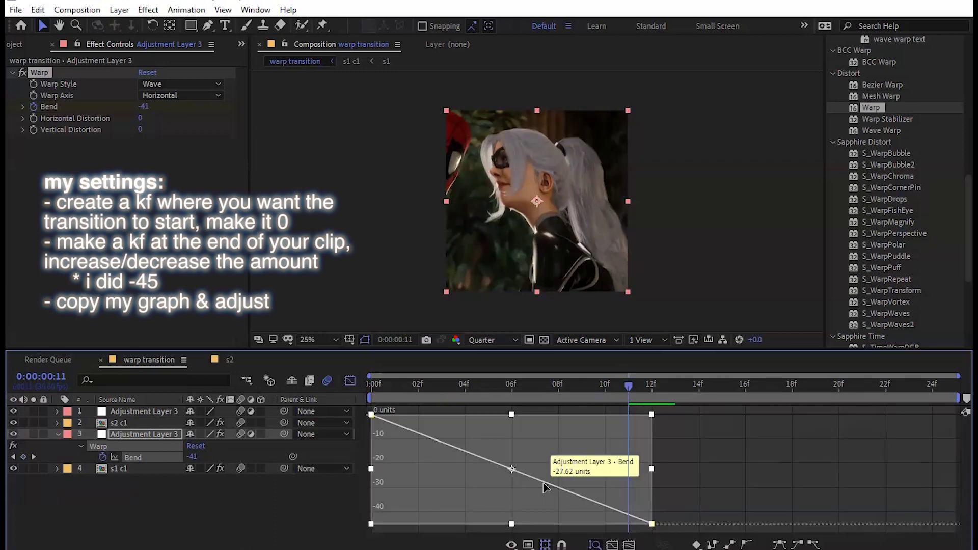
left_click(779, 545)
mouse_move(465, 414)
left_mouse_down()
mouse_move(606, 428)
mouse_move(610, 420)
left_mouse_up()
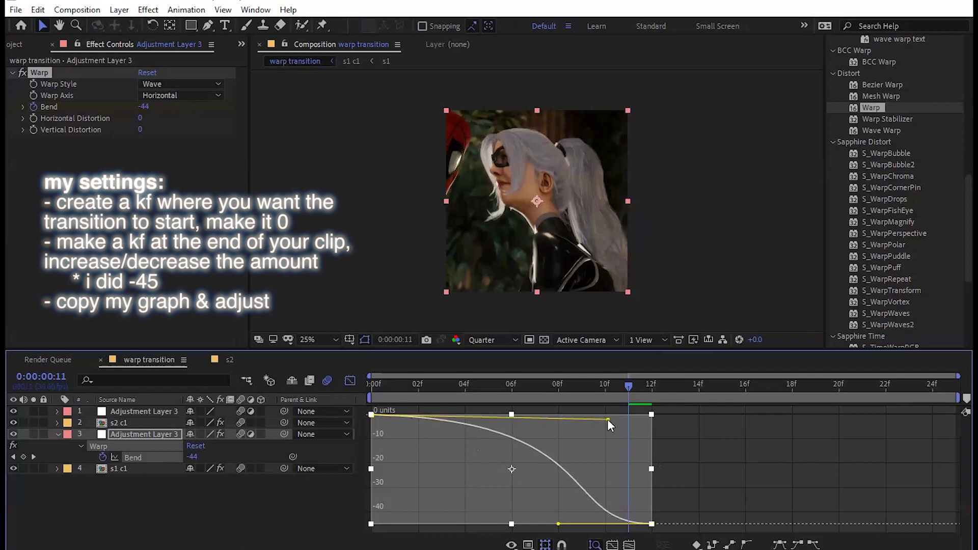
mouse_move(559, 524)
left_mouse_down()
mouse_move(635, 467)
mouse_move(643, 445)
left_mouse_up()
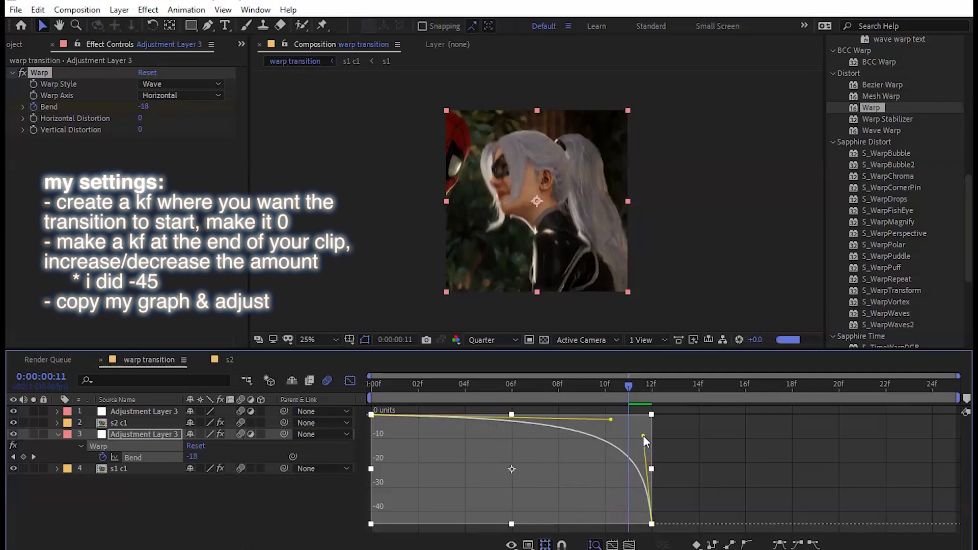
left_click_drag(629, 385, 371, 385)
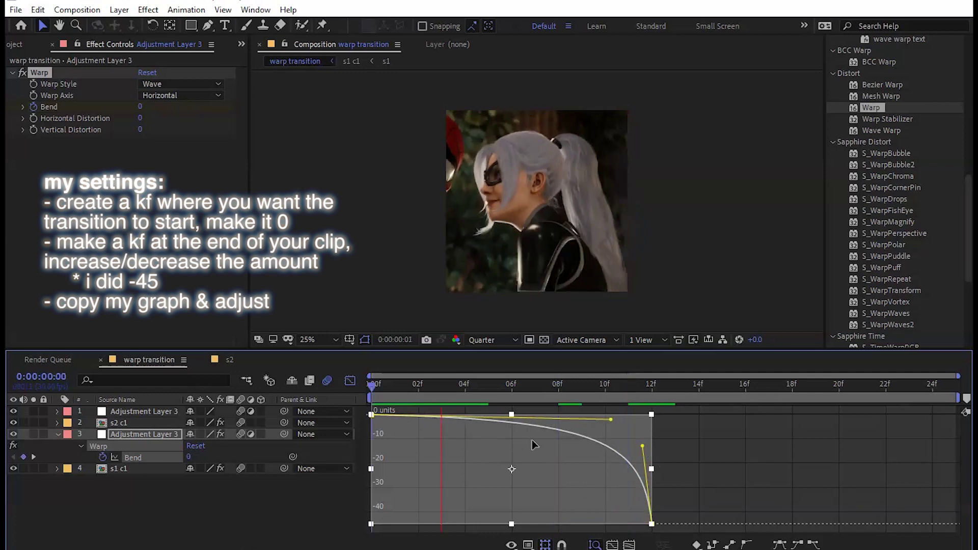
left_click(352, 381)
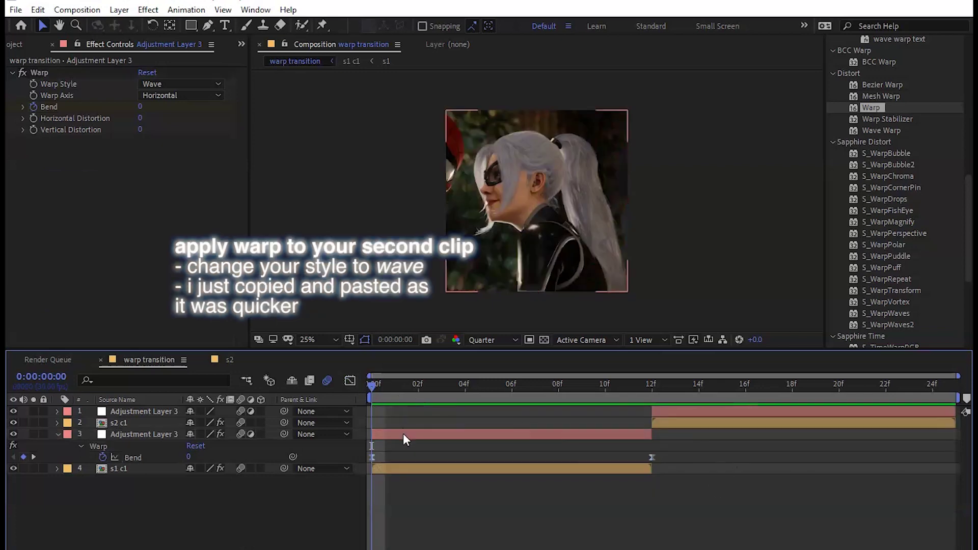
Step: Copy the Warp effect from the first-half adjustment layer onto the top adjustment layer
left_click(402, 433)
left_click(41, 73)
left_click(37, 9)
left_click(59, 90)
left_click(657, 410)
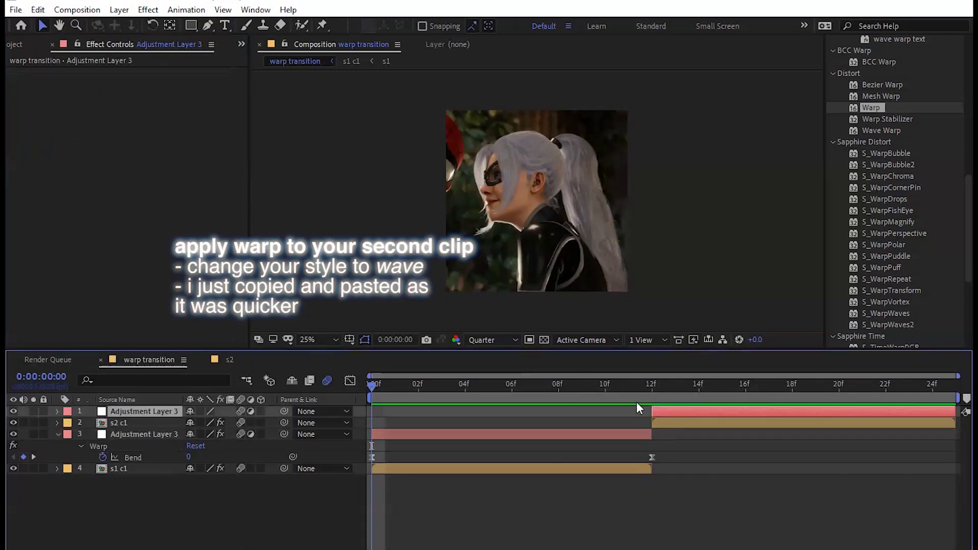
left_click(38, 10)
left_click(71, 151)
Step: On the top layer, move the 0 Bend keyframe to the clip's end and set the other to 50
key("u")
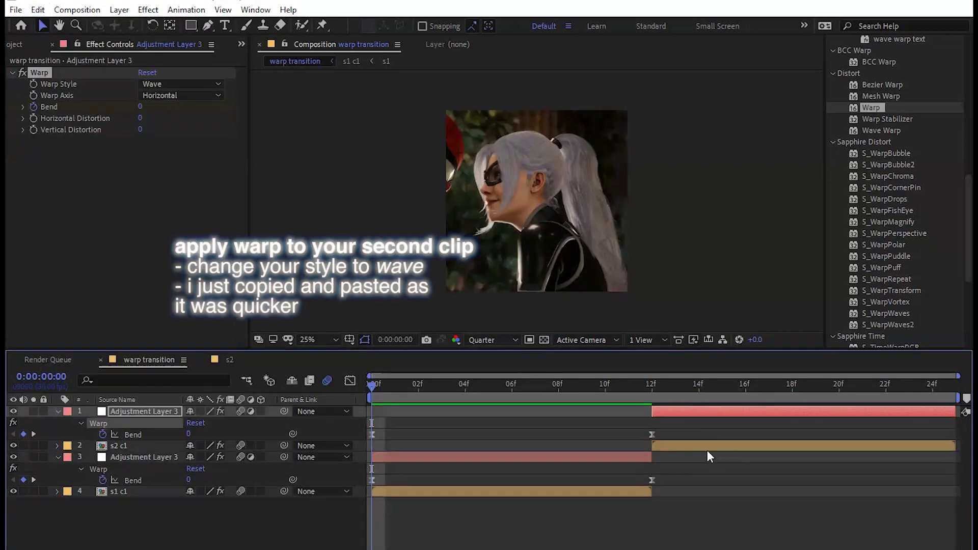
left_click(677, 427)
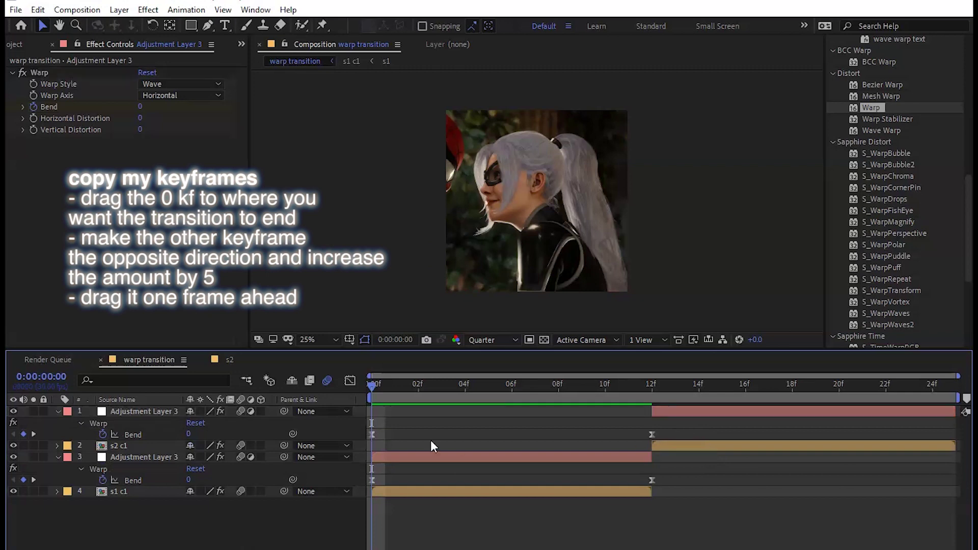
left_click_drag(371, 434, 956, 434)
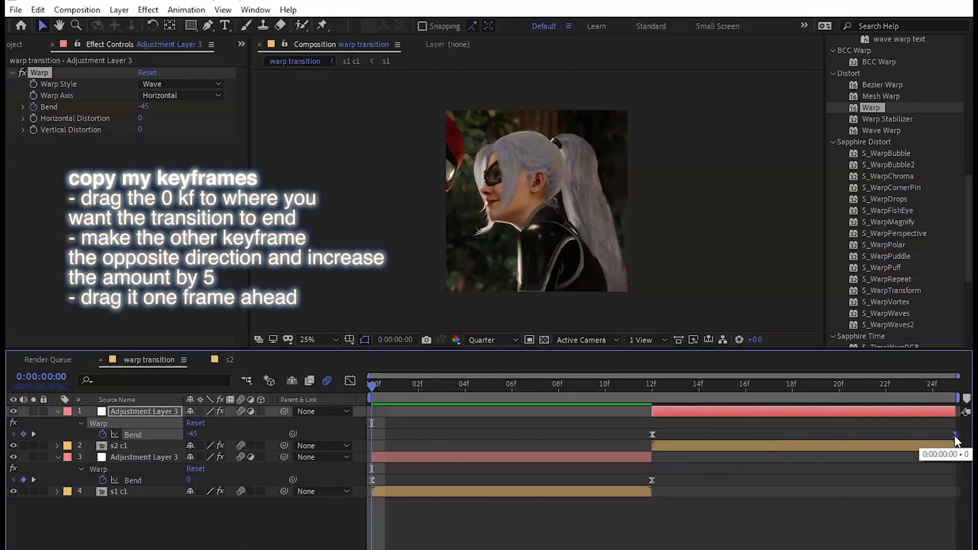
left_click(652, 434)
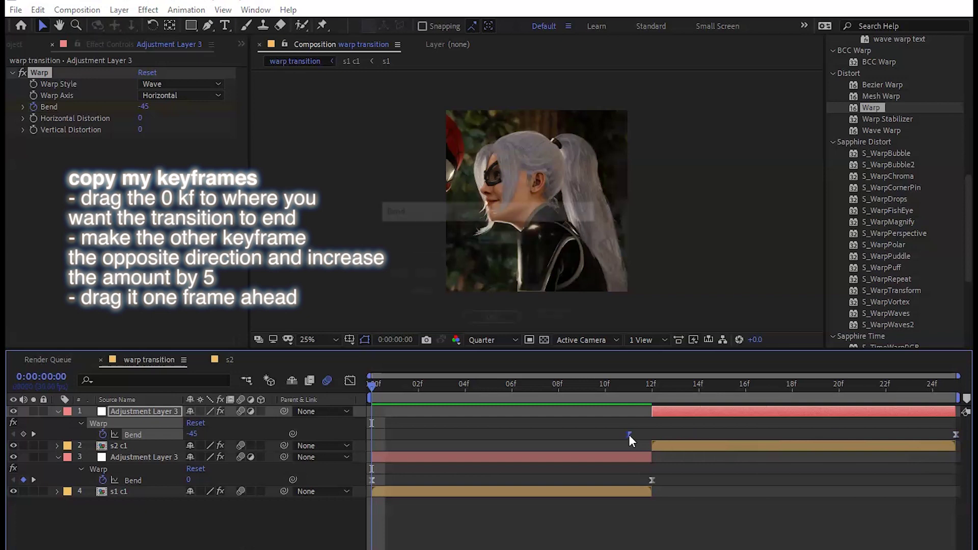
double_click(629, 435)
type("50")
key("Return")
Step: Drag the Bend bezier handles so the curve plunges steeply from 50 and eases gently into 0
left_click(350, 381)
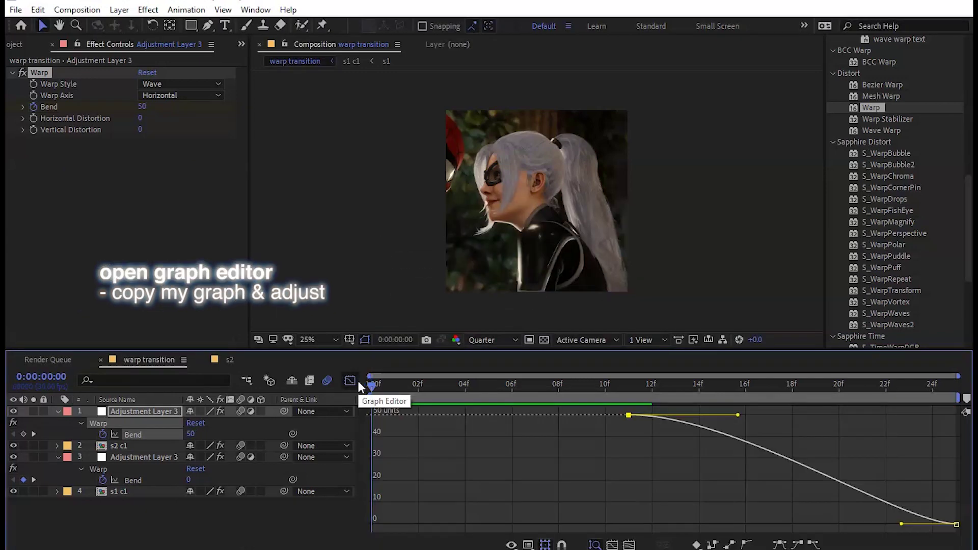
left_click(690, 419)
left_click_drag(738, 415, 635, 483)
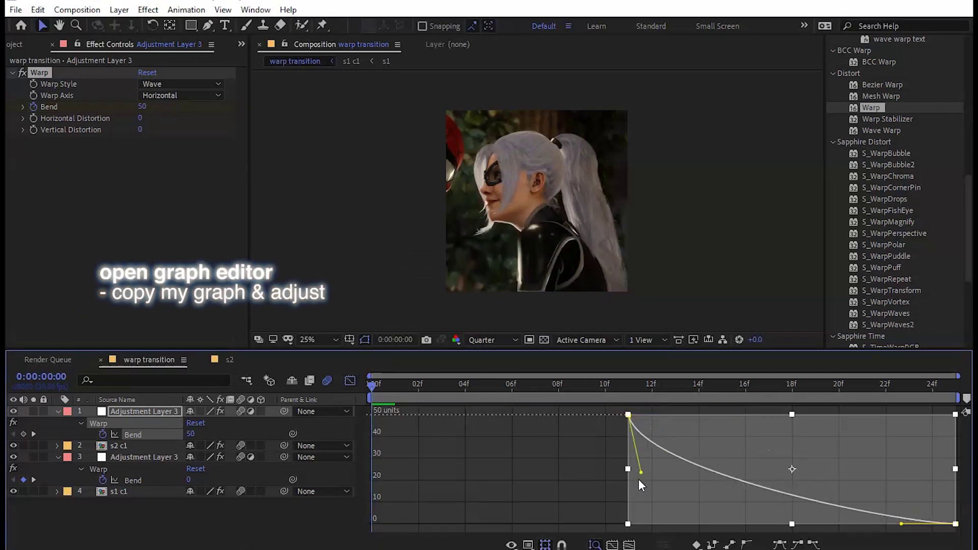
left_click_drag(901, 523, 695, 520)
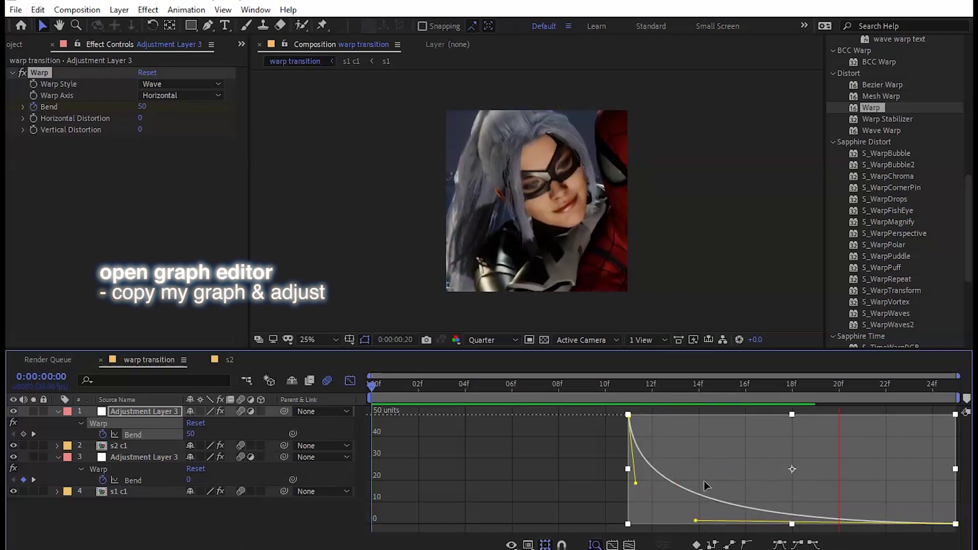
left_click_drag(695, 521, 690, 519)
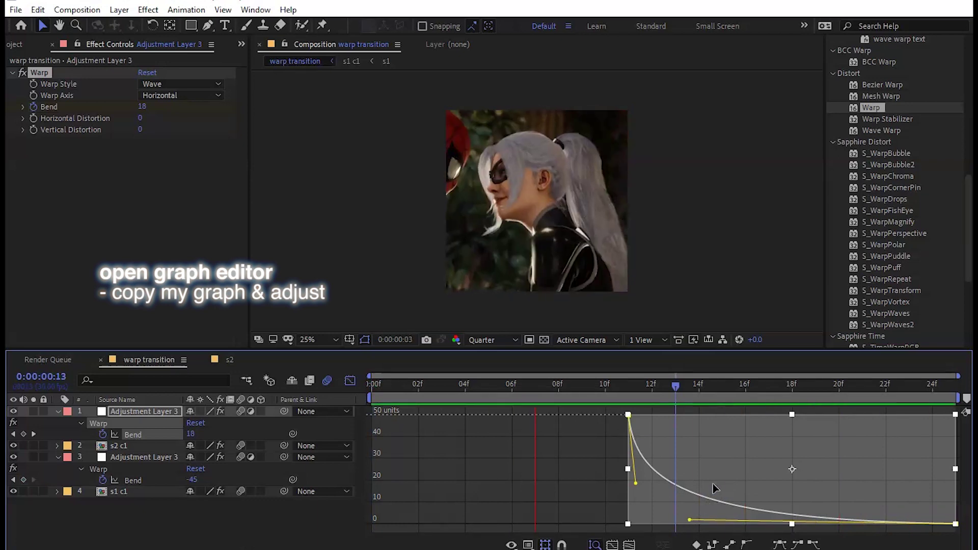
key("space")
key("shift+F3")
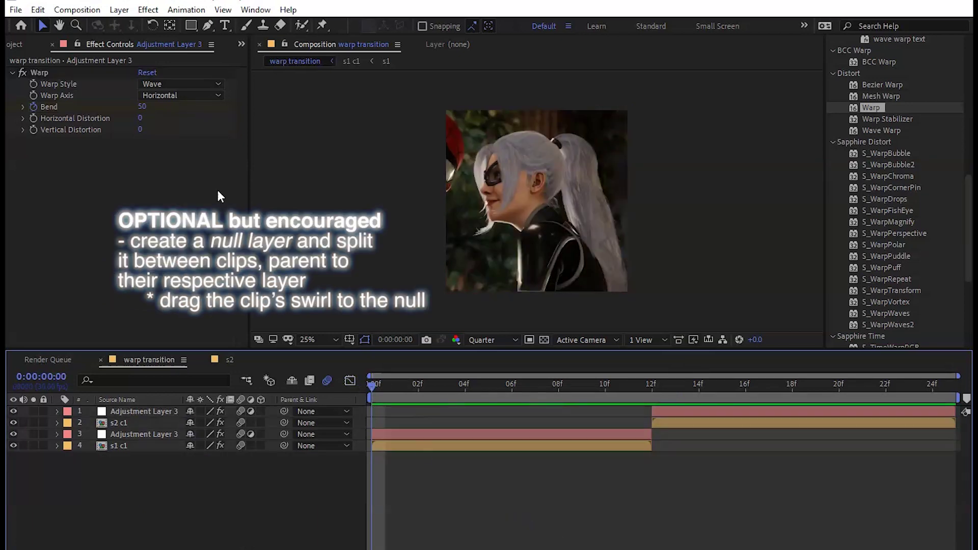
Step: Add a Null Object and split it at the 12f cut
left_click(121, 10)
mouse_move(136, 25)
left_click(407, 86)
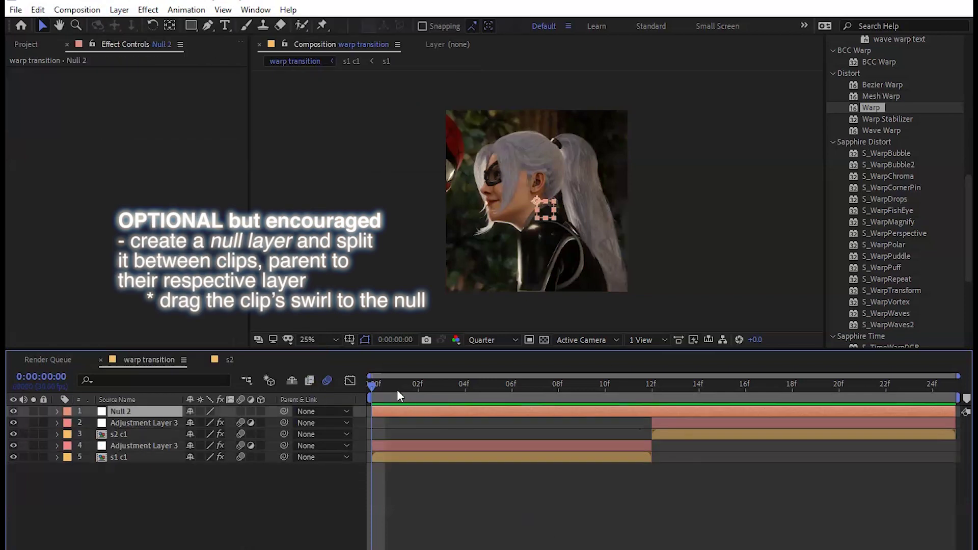
left_click_drag(396, 390, 653, 414)
key("ctrl+shift+d")
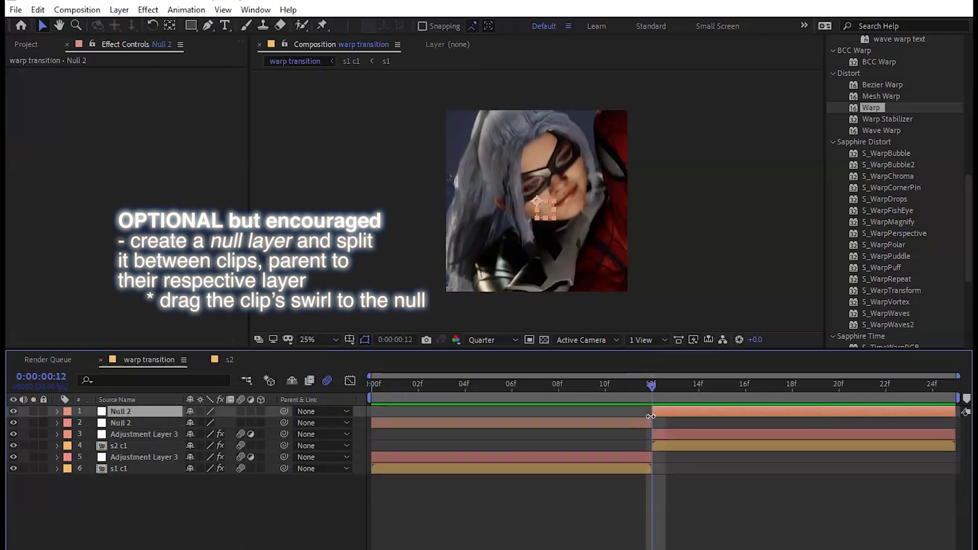
mouse_move(148, 422)
left_mouse_down()
mouse_move(160, 463)
mouse_move(152, 428)
left_mouse_up()
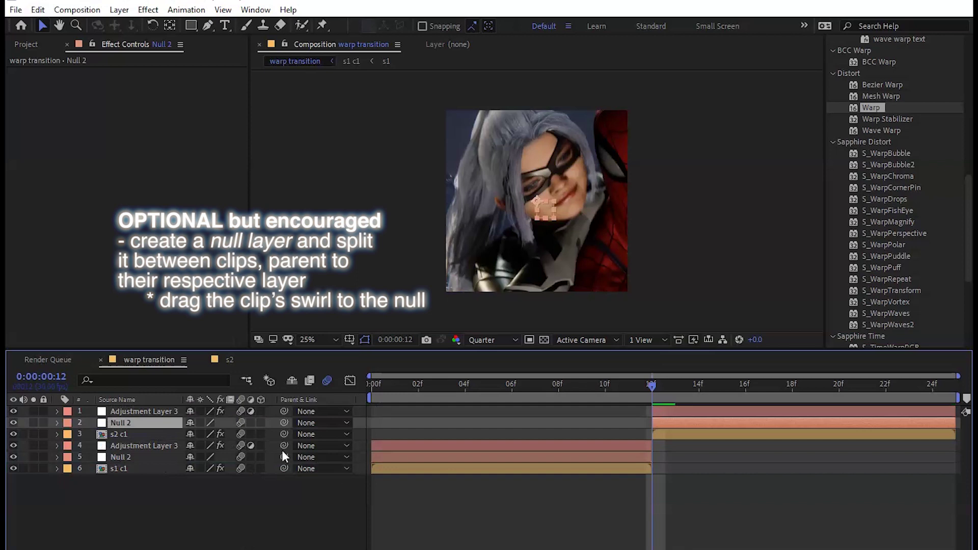
Step: Parent s1 c1 to the first null half and s2 c1 to the second
left_click_drag(283, 468, 121, 457)
left_click_drag(283, 434, 121, 423)
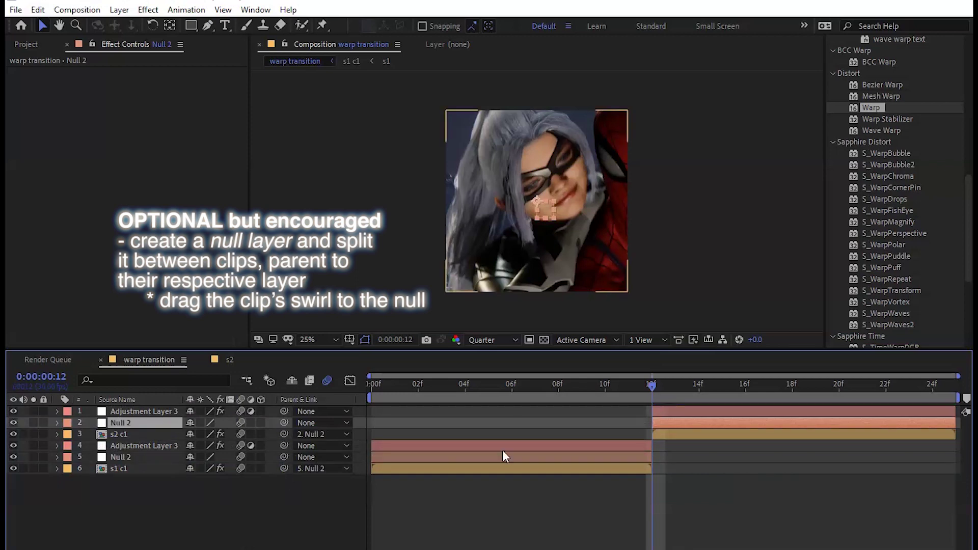
left_click_drag(650, 385, 372, 385)
left_click(401, 452)
Step: Keyframe the first null's Scale at 100% on frame 0 and 75% at frame 12
key("s")
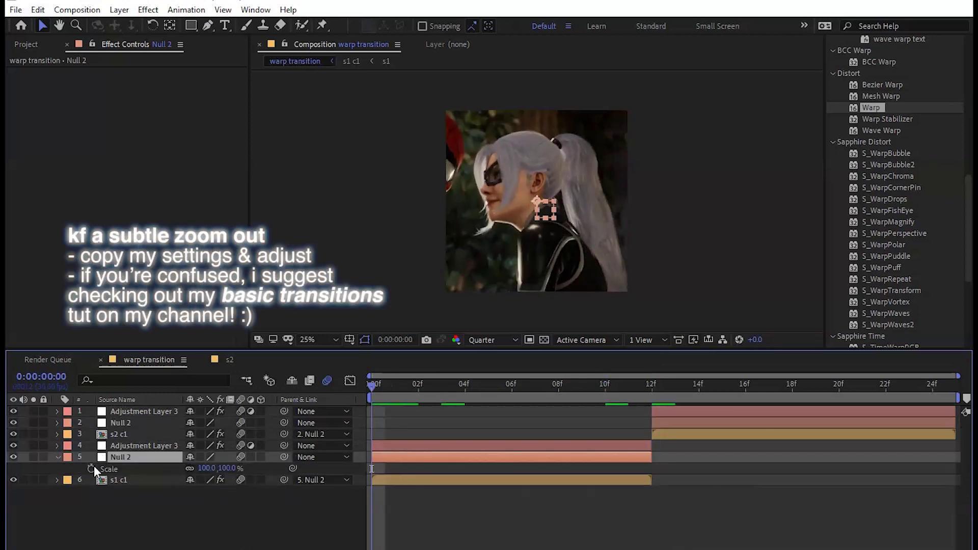
left_click(91, 468)
left_click(627, 385)
left_click(206, 468)
type("75")
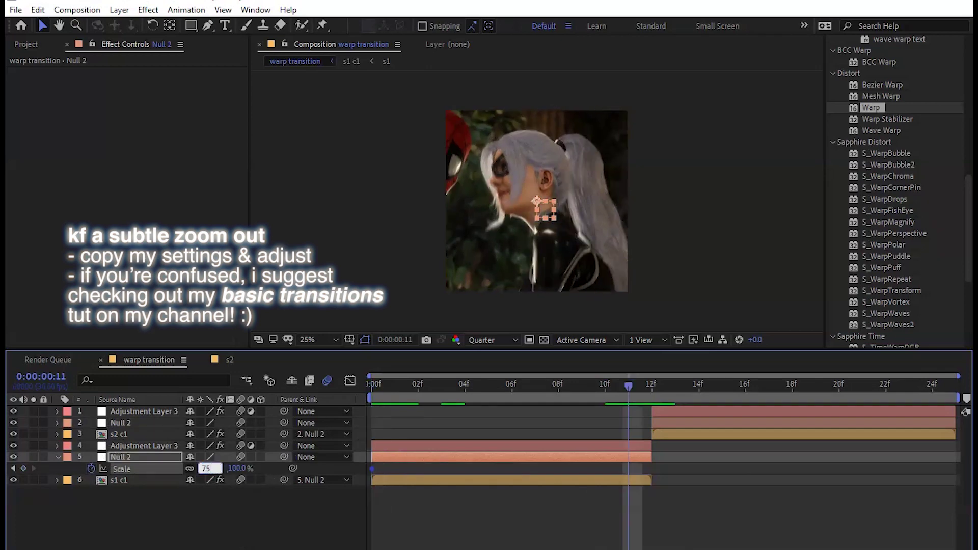
key("Return")
left_click_drag(628, 468, 651, 468)
Step: Easy Ease both Scale keyframes and steepen the curve so it drops sharply into the cut
left_click(350, 380)
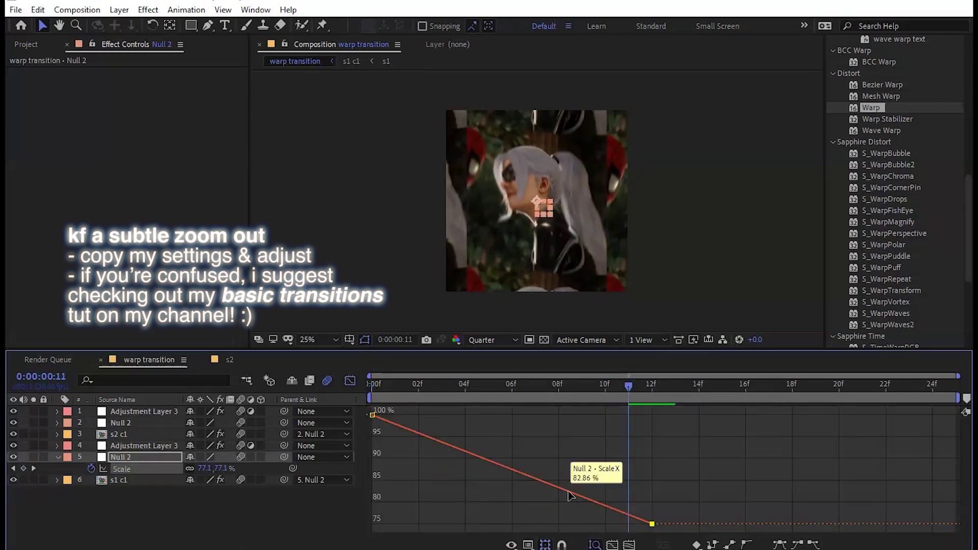
key("ctrl+a")
key("F9")
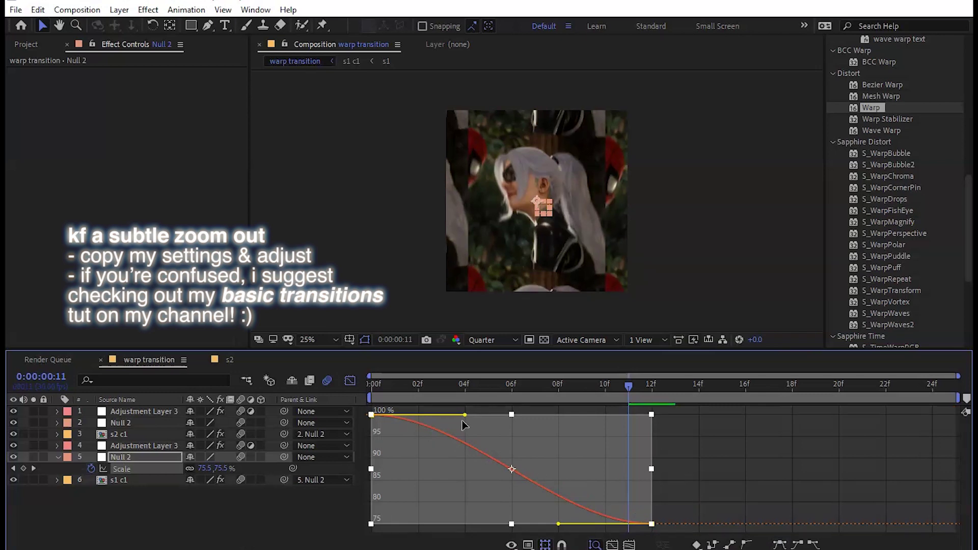
left_click_drag(465, 415, 607, 414)
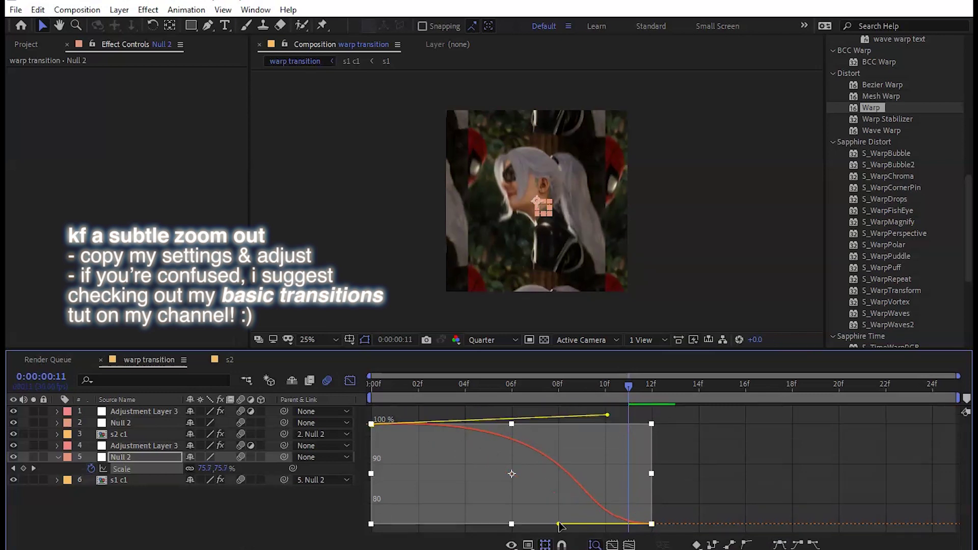
left_click_drag(559, 524, 645, 456)
left_click_drag(631, 387, 371, 387)
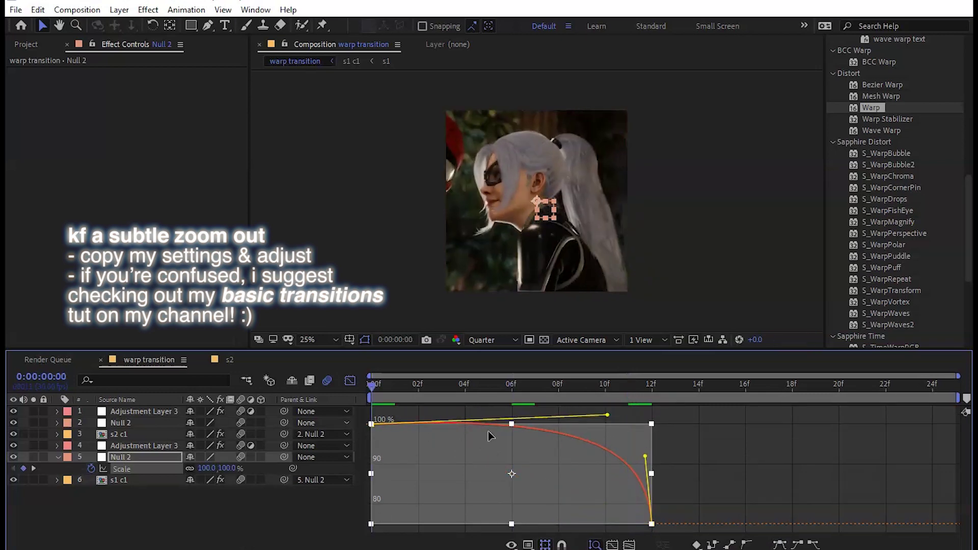
key("space")
Step: Preview the zoom-out transition and check s2 c1's Motion Tile settings
left_click(350, 381)
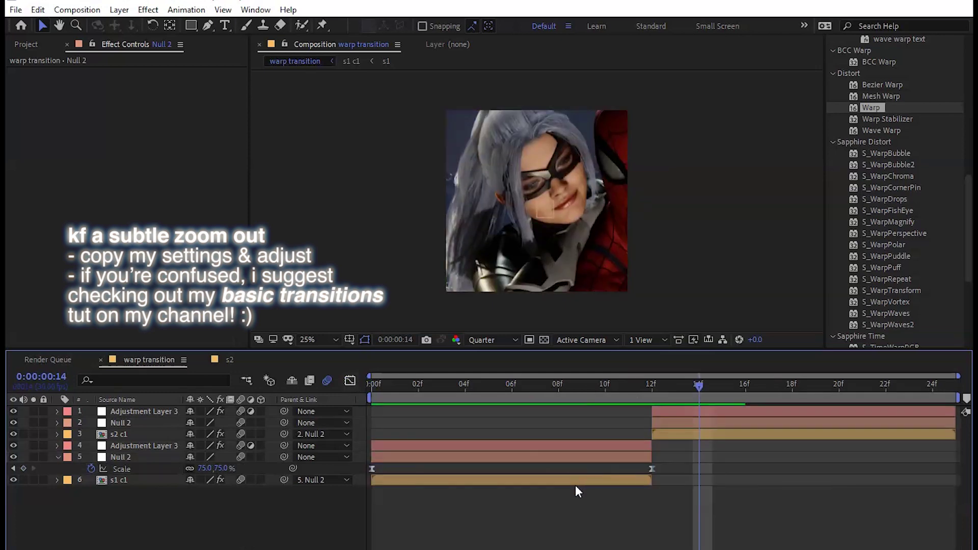
left_click(575, 484)
left_click(667, 434)
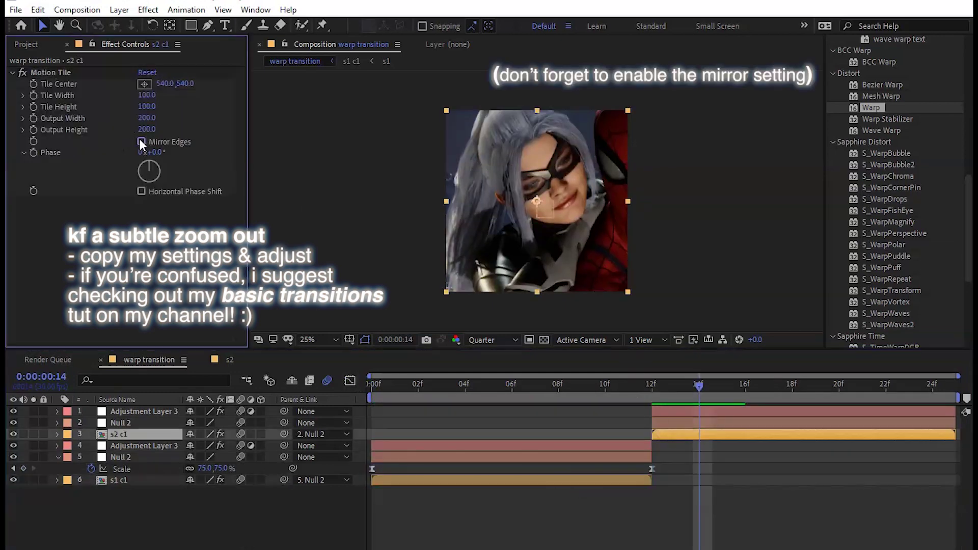
left_click(389, 459)
key("space")
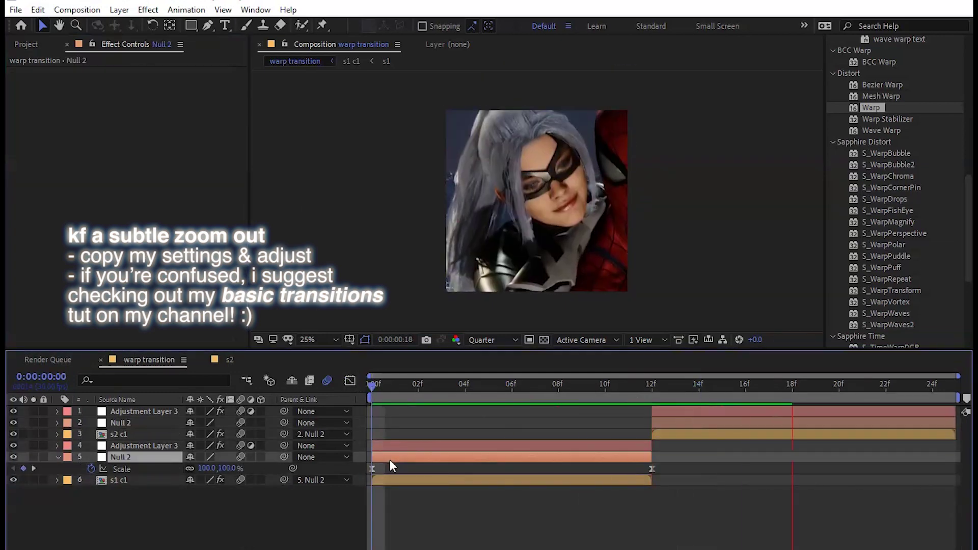
key("space")
key("shift+F3")
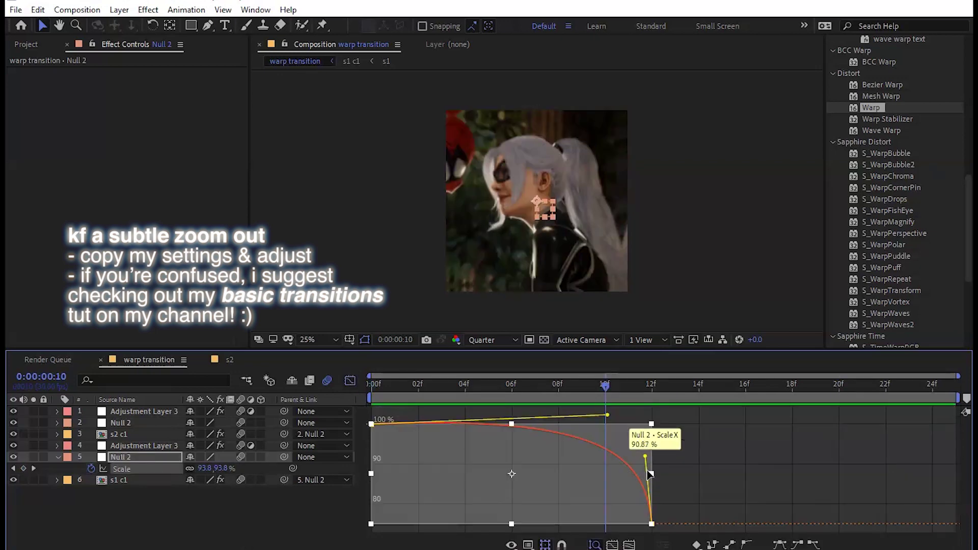
key("Page_Up")
key("Page_Up")
key("Page_Up")
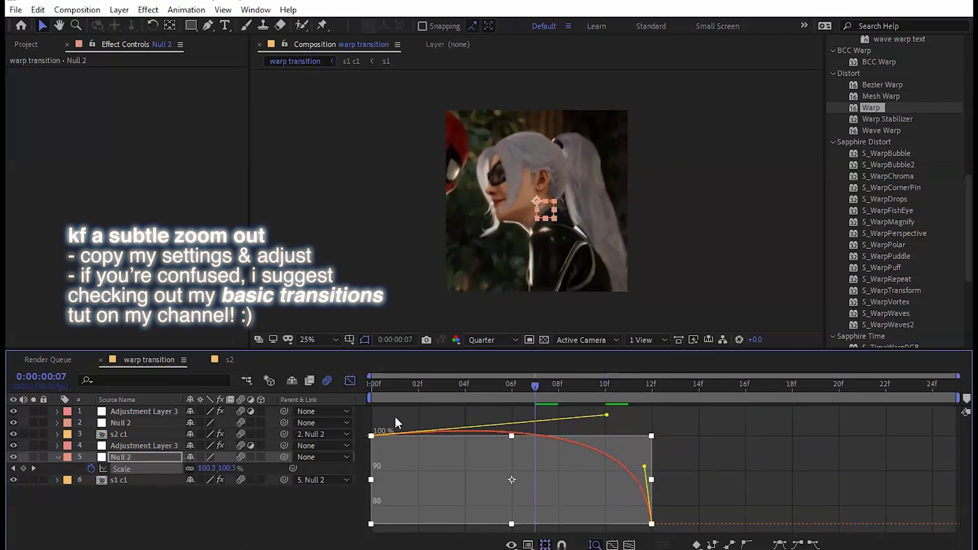
key("space")
key("space")
key("shift+F3")
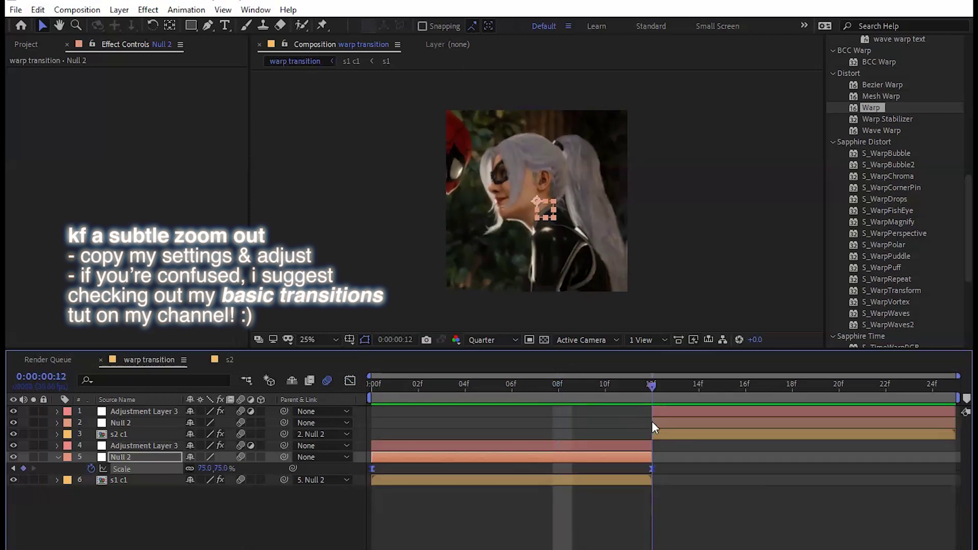
left_click(653, 423)
Step: Keyframe the second null's Scale at 125% near frame 11
key("s")
key("alt+shift+s")
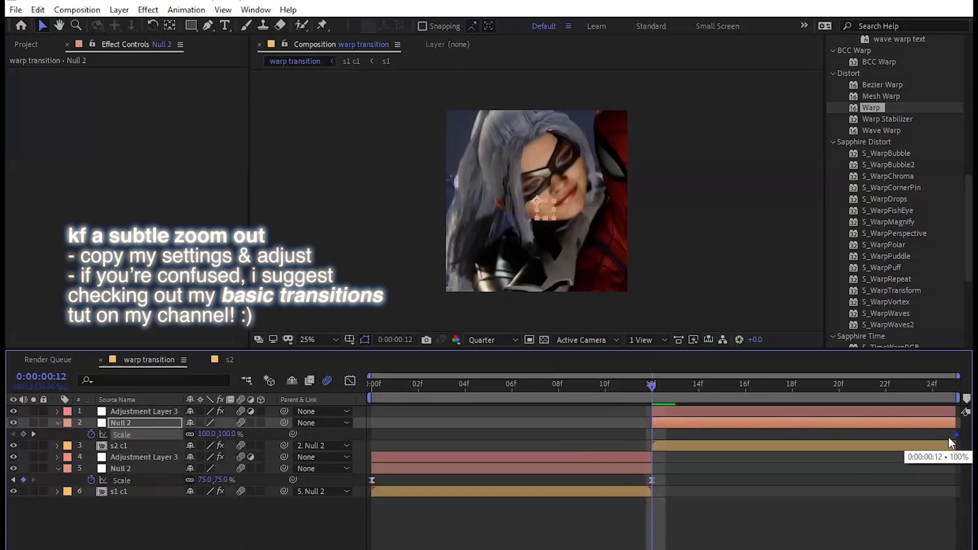
left_click(207, 433)
type("125")
key("Return")
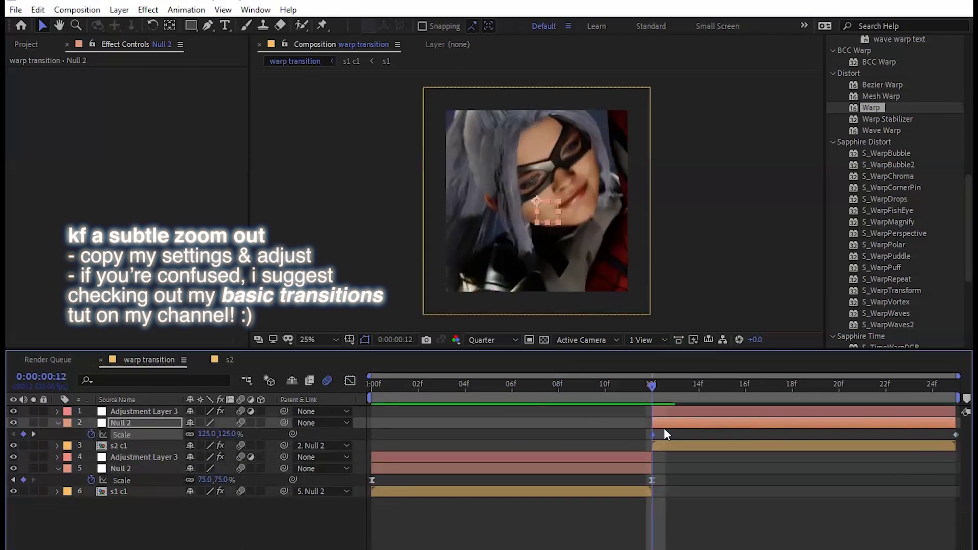
left_click_drag(641, 435, 634, 436)
Step: Easy Ease the Scale keys and shape the curve to drop quickly, then settle into 100%
left_click(350, 380)
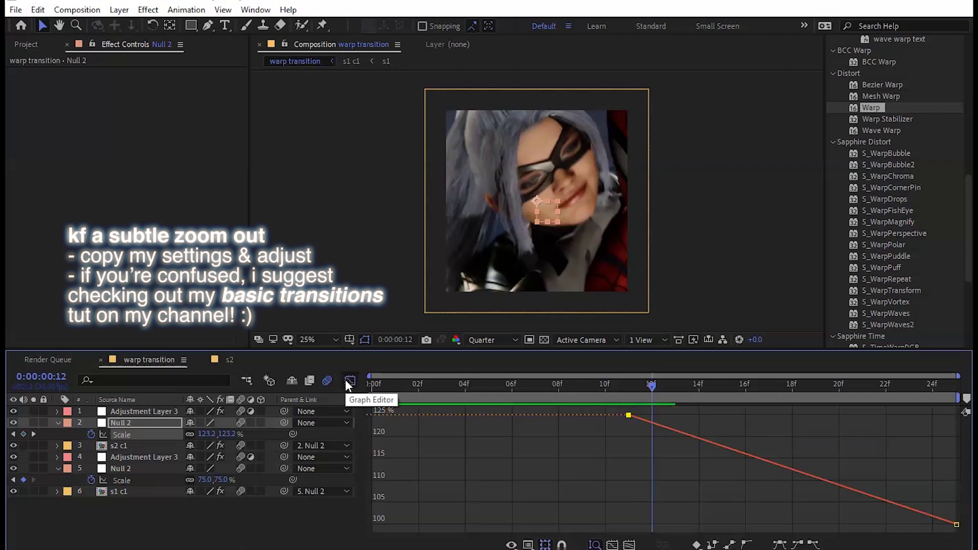
double_click(743, 451)
key("F9")
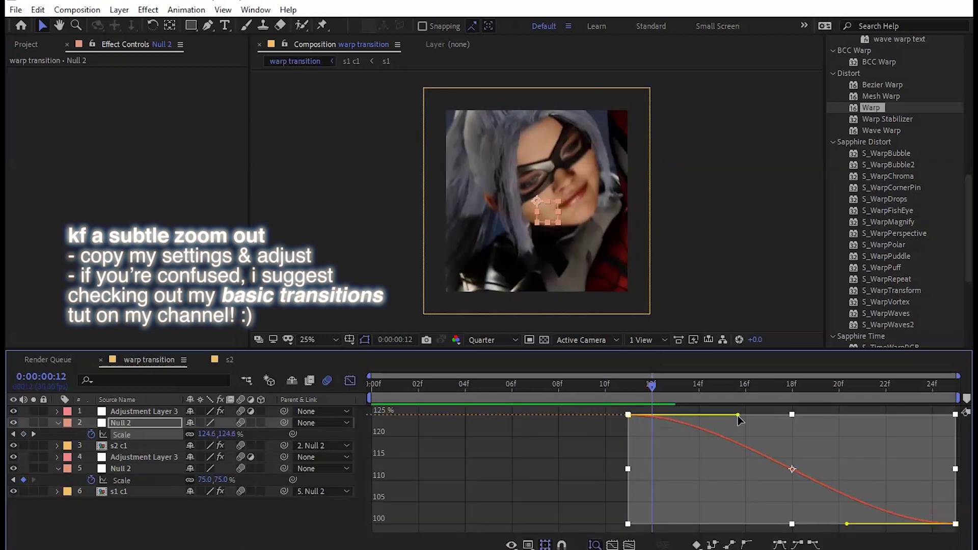
left_click_drag(846, 523, 711, 519)
key("space")
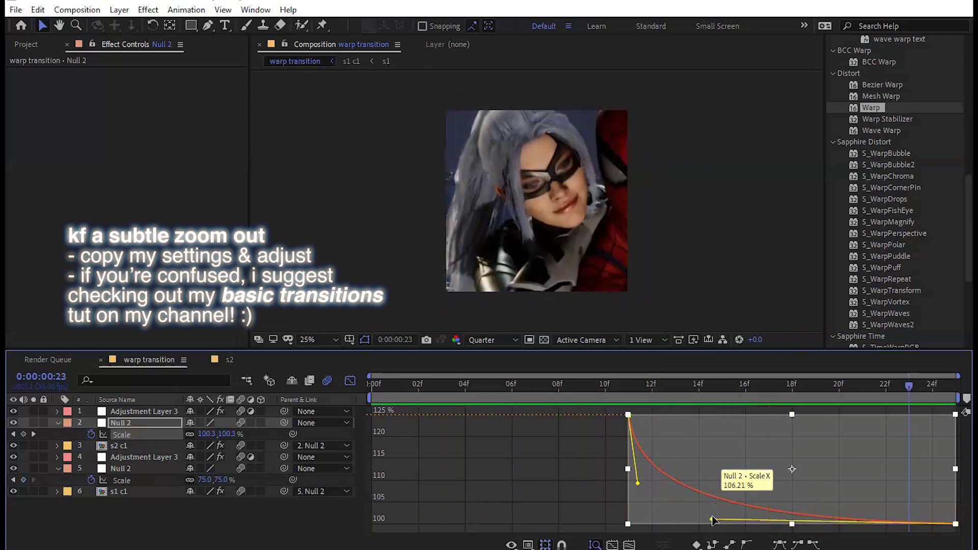
left_click_drag(711, 519, 694, 519)
left_click_drag(637, 483, 635, 486)
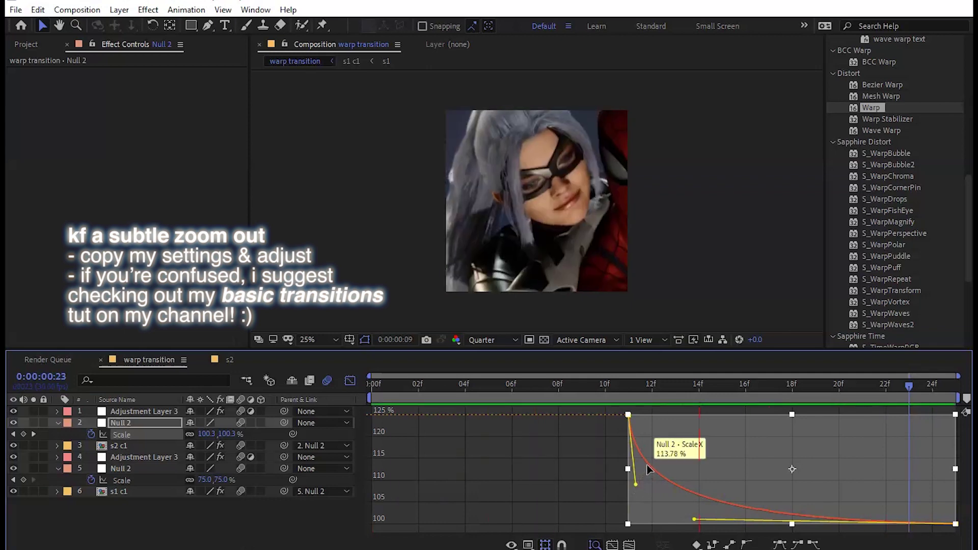
Step: Keyframe Rotation on both nulls, with the first null reaching 10° at frame 12
left_click(390, 470)
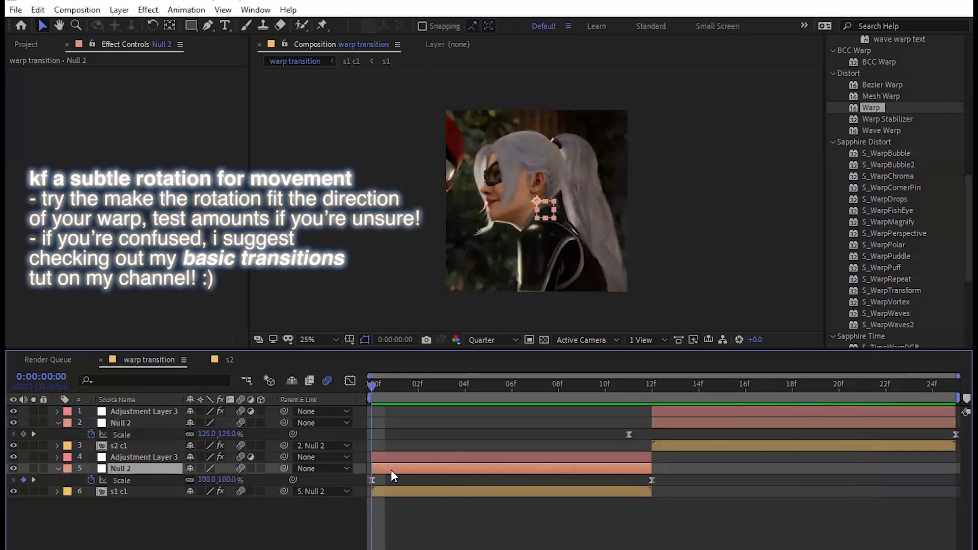
left_click(137, 424)
key("r")
left_click(91, 434)
left_click(91, 479)
left_click(405, 510)
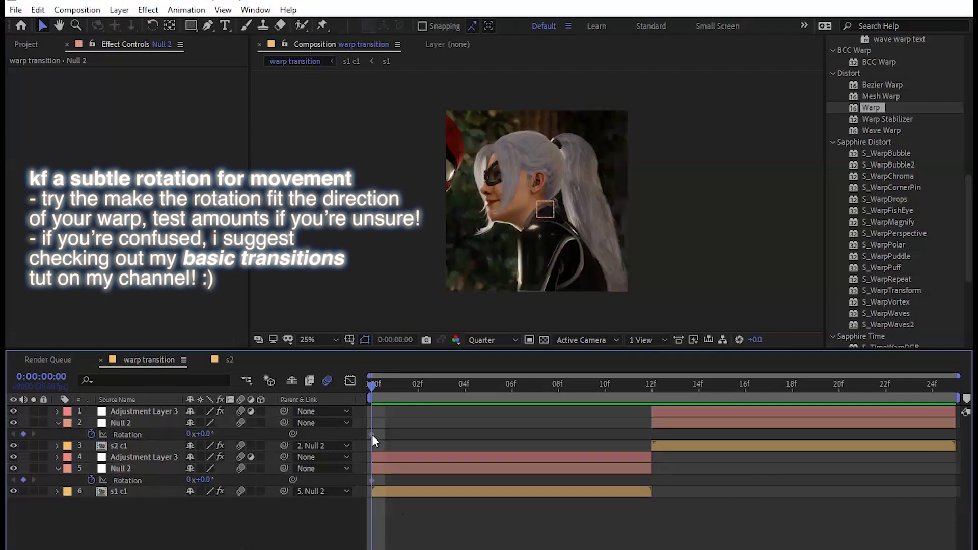
left_click_drag(372, 435, 952, 439)
left_click(643, 407)
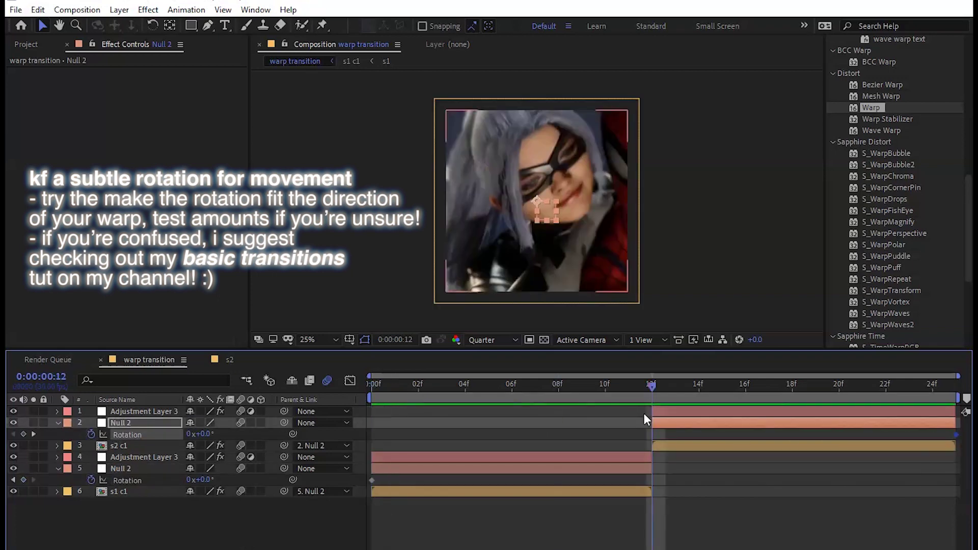
left_click(199, 480)
type("10")
key("Return")
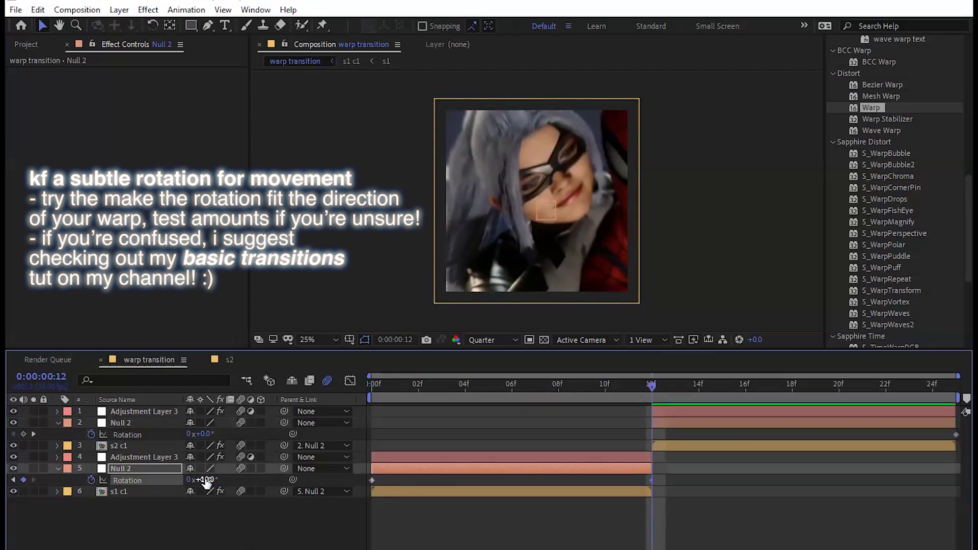
Step: Ease the first null's Rotation keys and steepen the curve into the cut
left_click(348, 381)
left_click(556, 454)
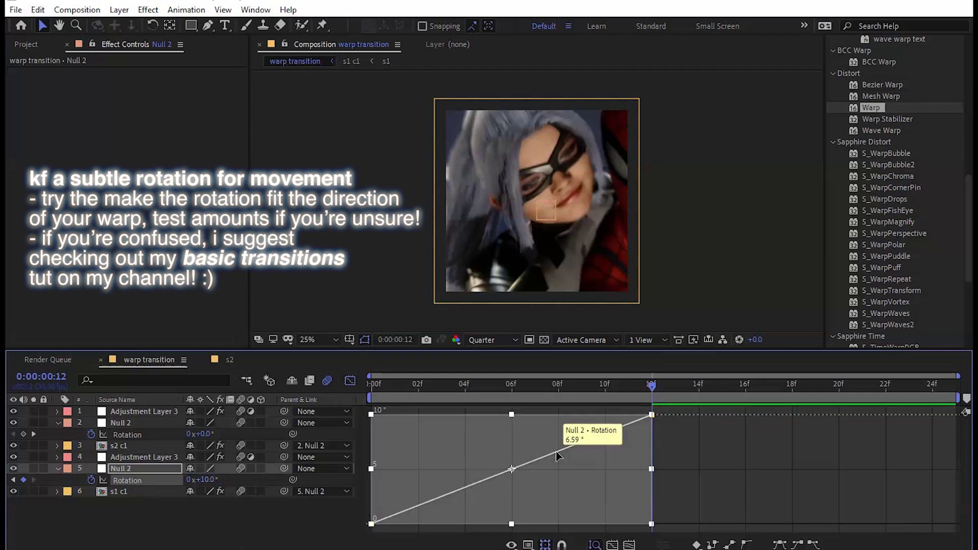
key("F9")
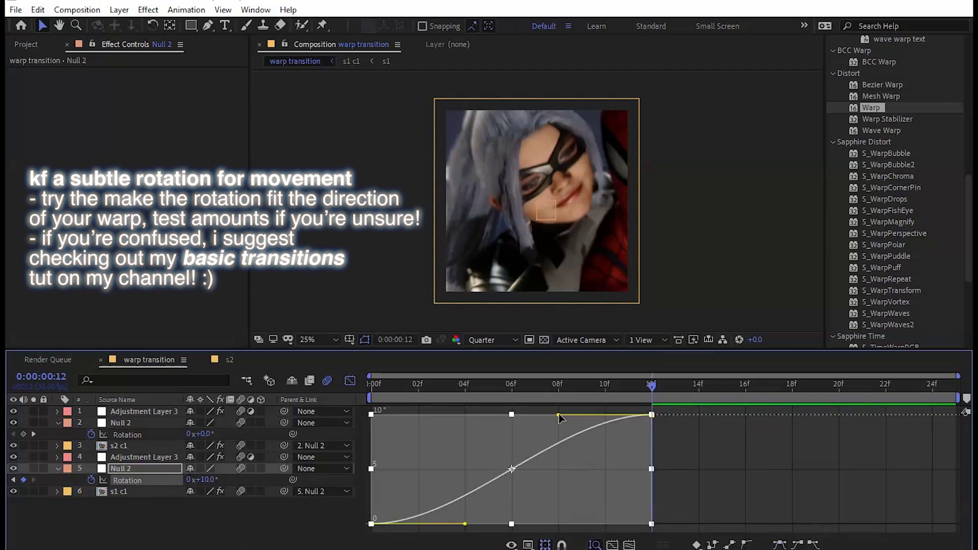
left_click_drag(558, 414, 643, 509)
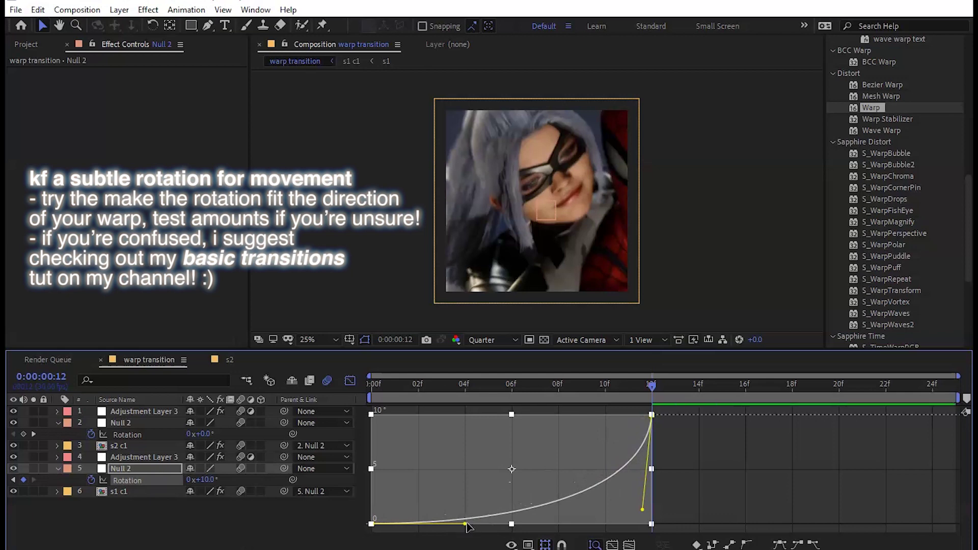
mouse_move(465, 524)
left_mouse_down()
mouse_move(613, 520)
mouse_move(615, 533)
left_mouse_up()
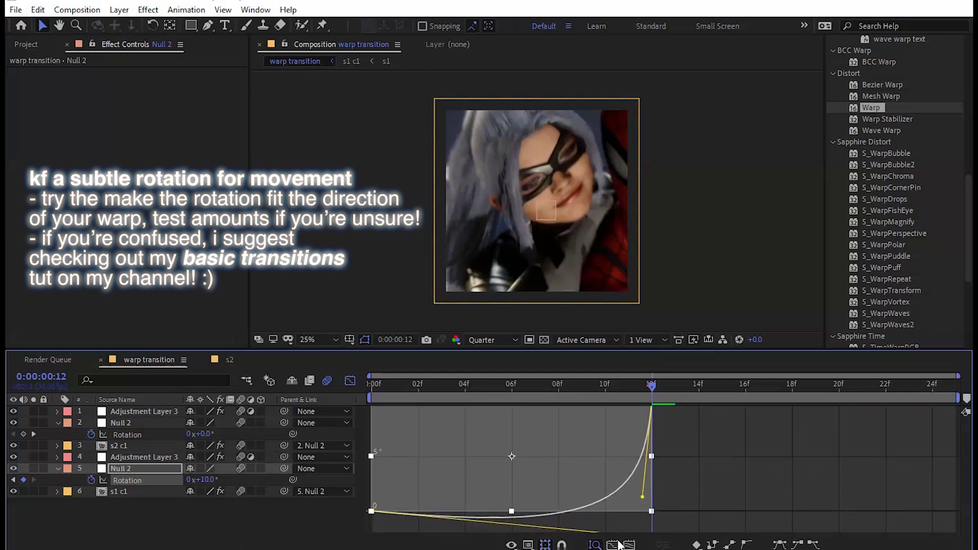
key("Home")
key("space")
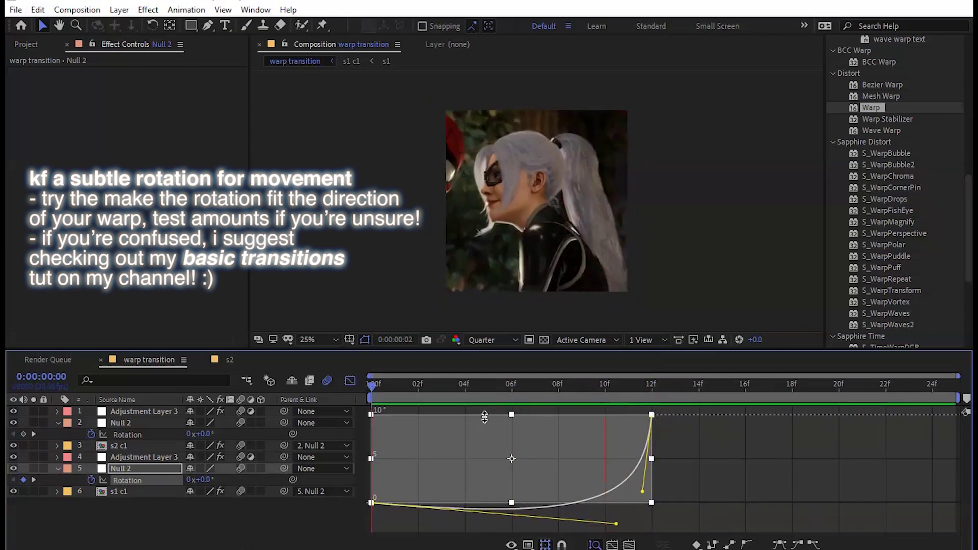
left_click_drag(615, 524, 622, 516)
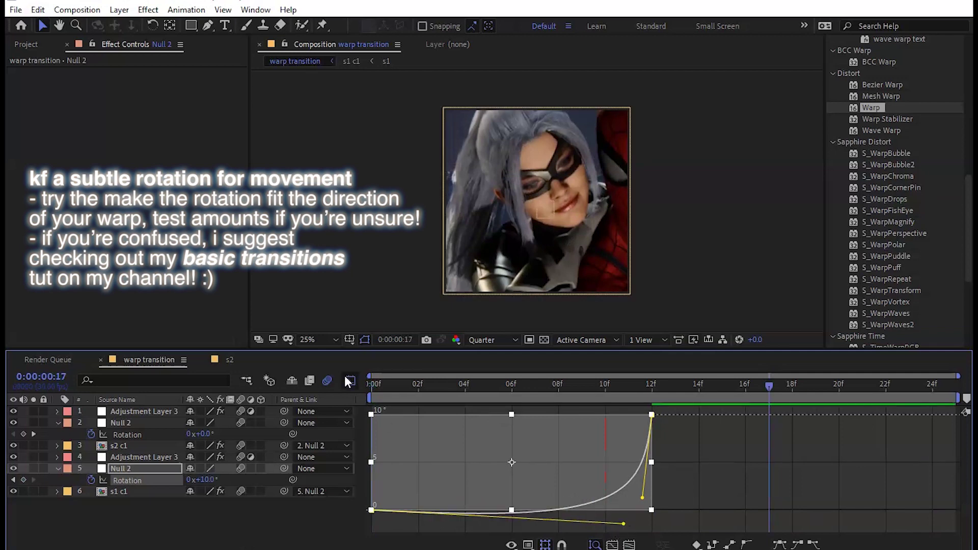
key("shift+F3")
left_click(629, 387)
Step: Set the second null's Rotation to -13° and shape a fast ease-out back to 0°
left_click(647, 423)
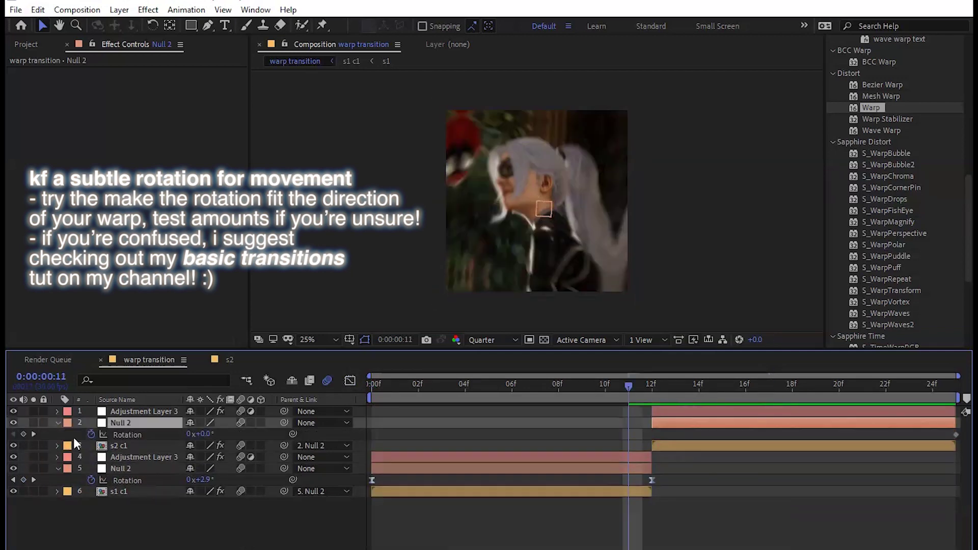
left_click(209, 432)
type("-13")
key("Return")
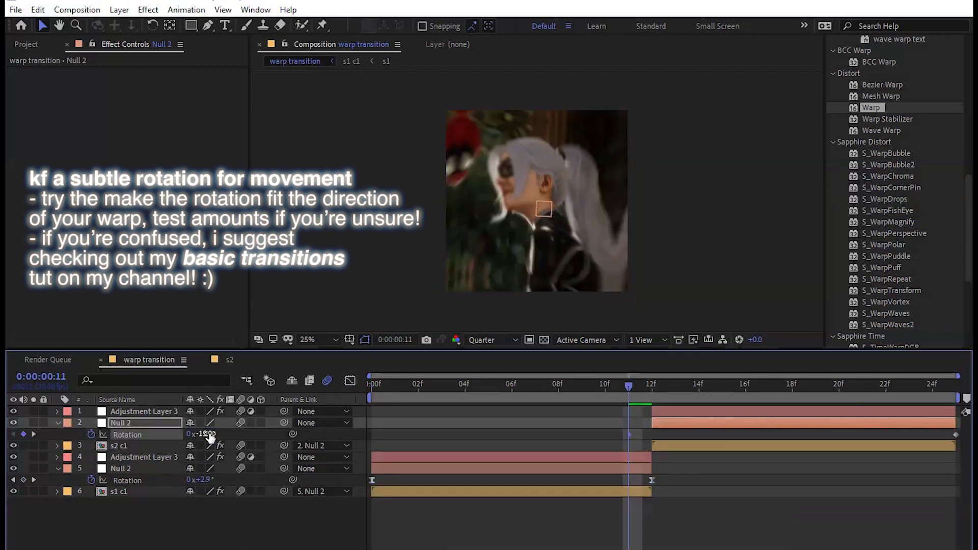
left_click(350, 380)
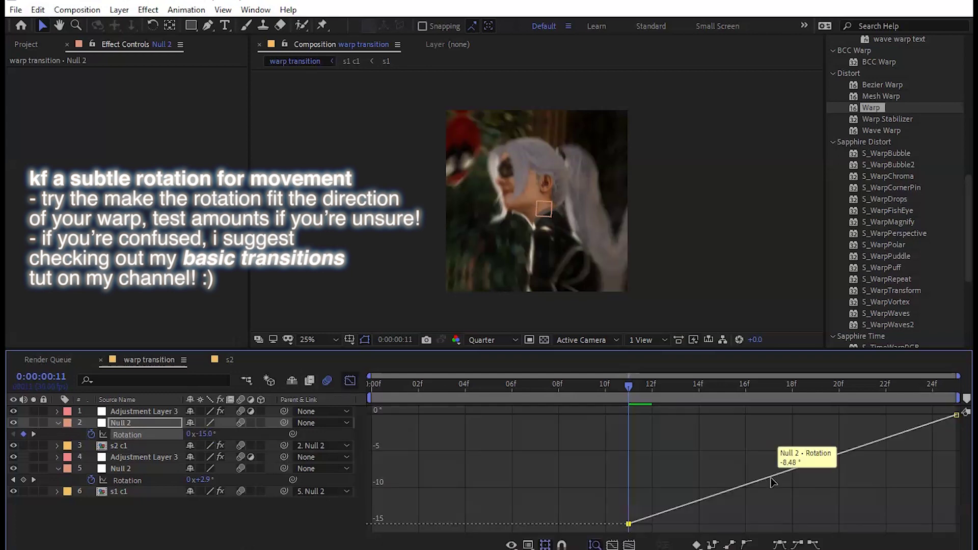
left_click(780, 545)
left_click_drag(738, 524, 635, 430)
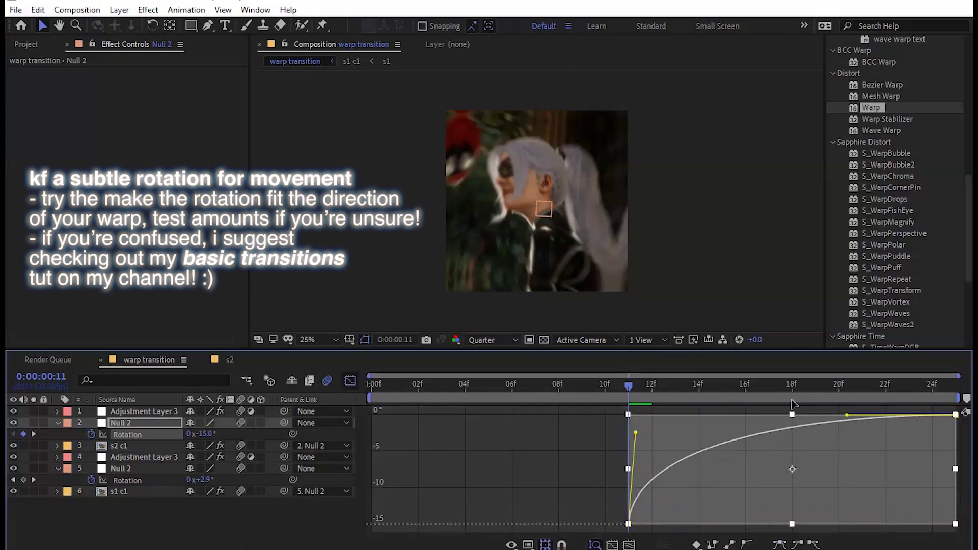
mouse_move(846, 414)
left_mouse_down()
mouse_move(680, 397)
mouse_move(685, 414)
left_mouse_up()
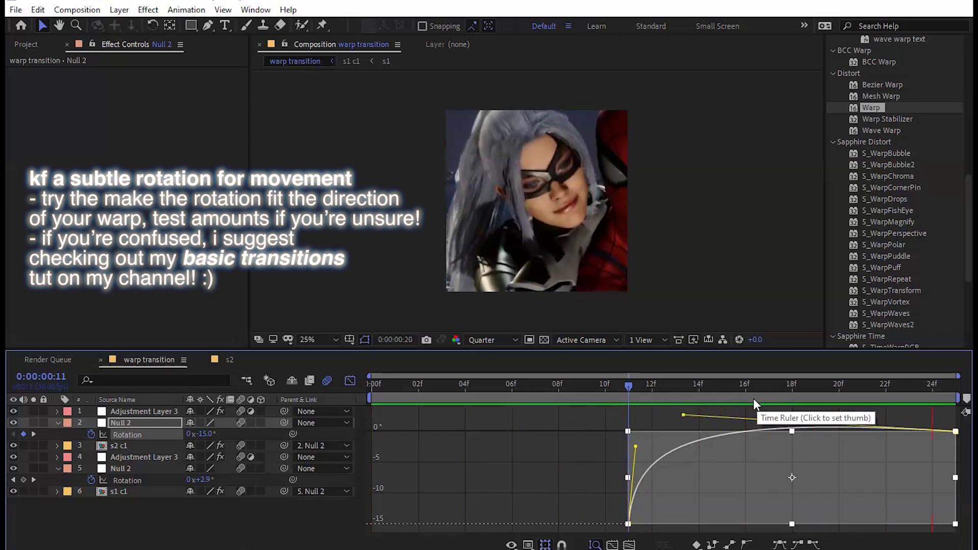
Step: Reshape the second clip's Bend curve into a sharp decay with a softened tail, previewing it
left_click(349, 381)
left_click(779, 414)
key("u")
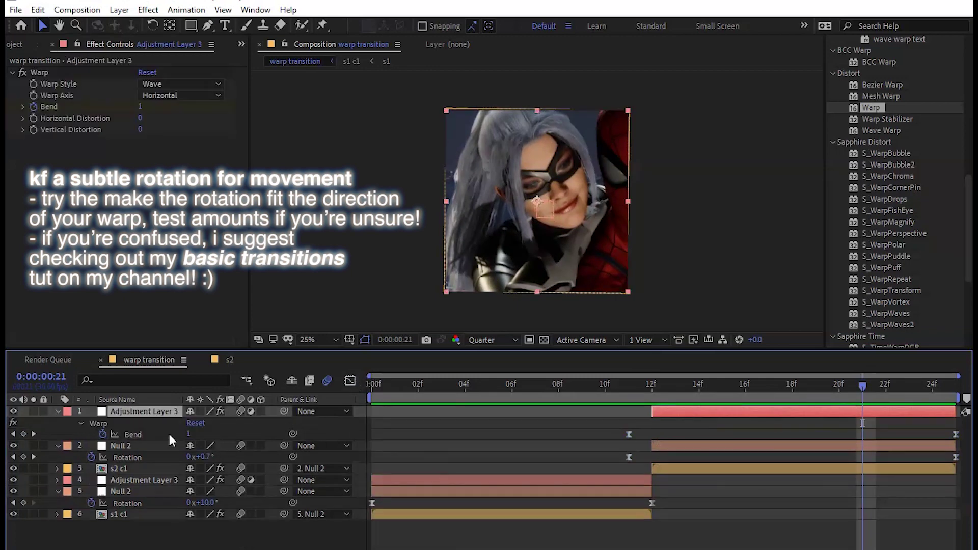
left_click(132, 434)
left_click(350, 381)
left_click(691, 493)
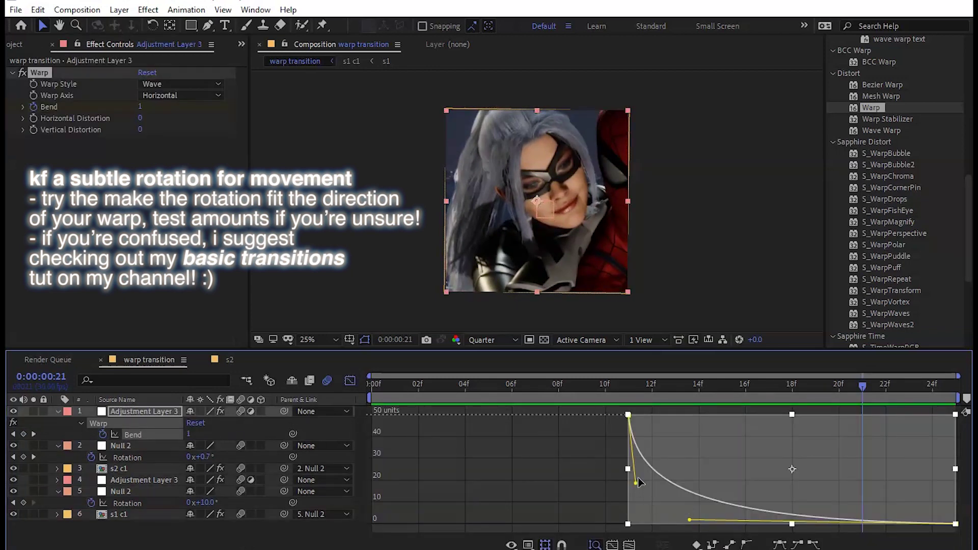
left_click_drag(693, 518, 700, 519)
key("space")
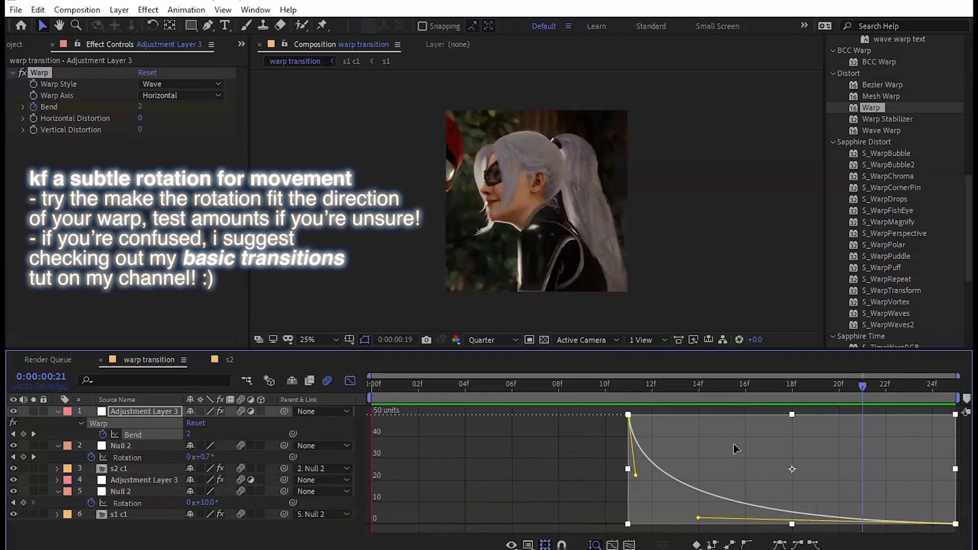
left_click_drag(697, 518, 683, 517)
key("space")
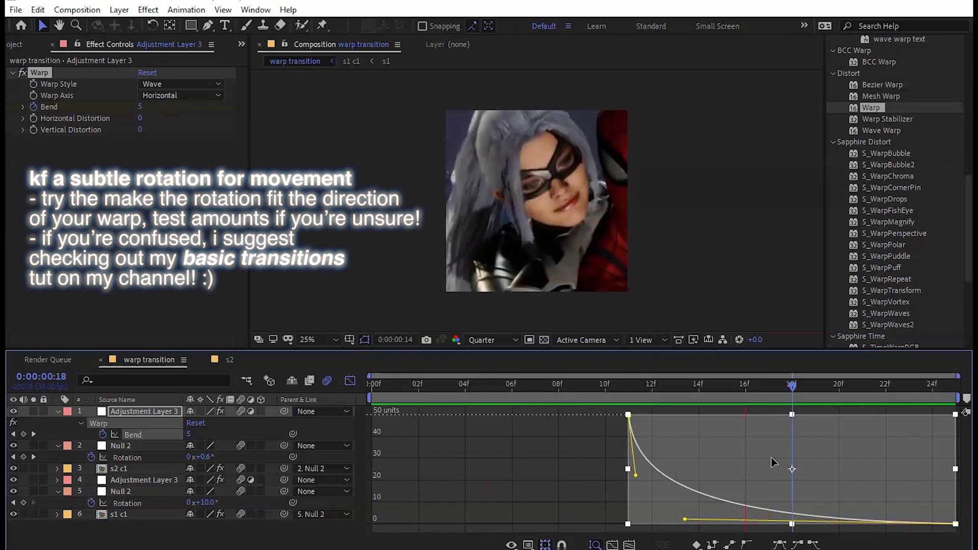
Step: Make the first clip's Bend ramp up sharply toward the cut with a longer ease
left_click(139, 480)
key("u")
left_click(643, 453)
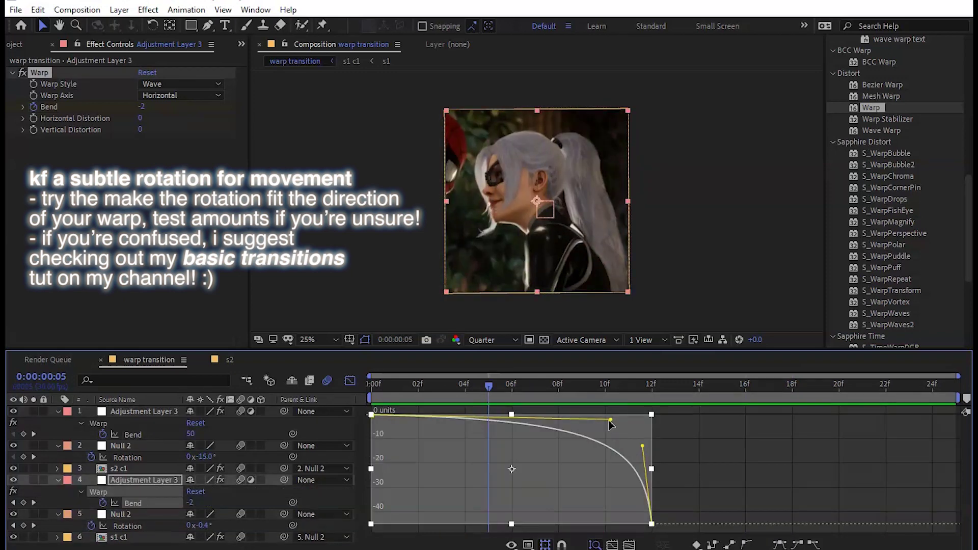
left_click_drag(614, 422, 644, 450)
left_click_drag(603, 420, 609, 421)
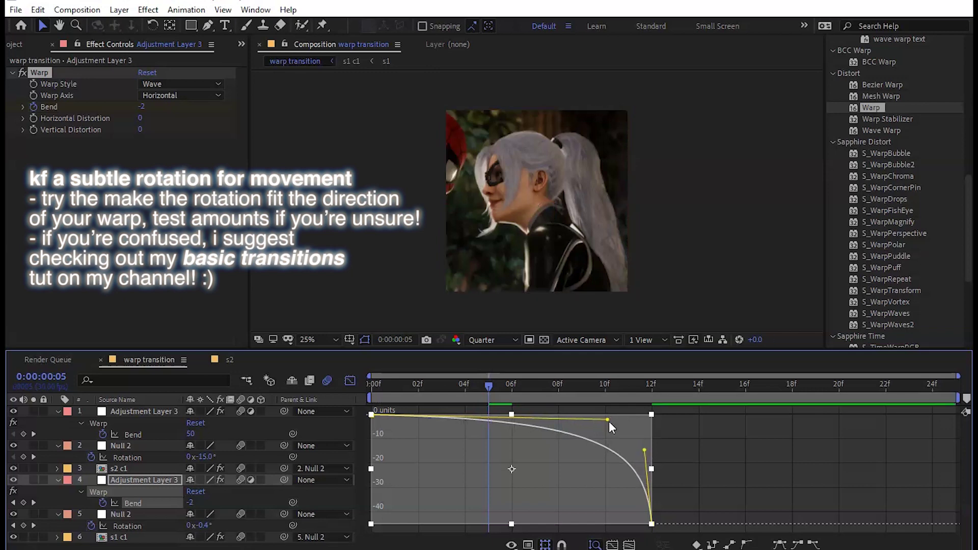
key("space")
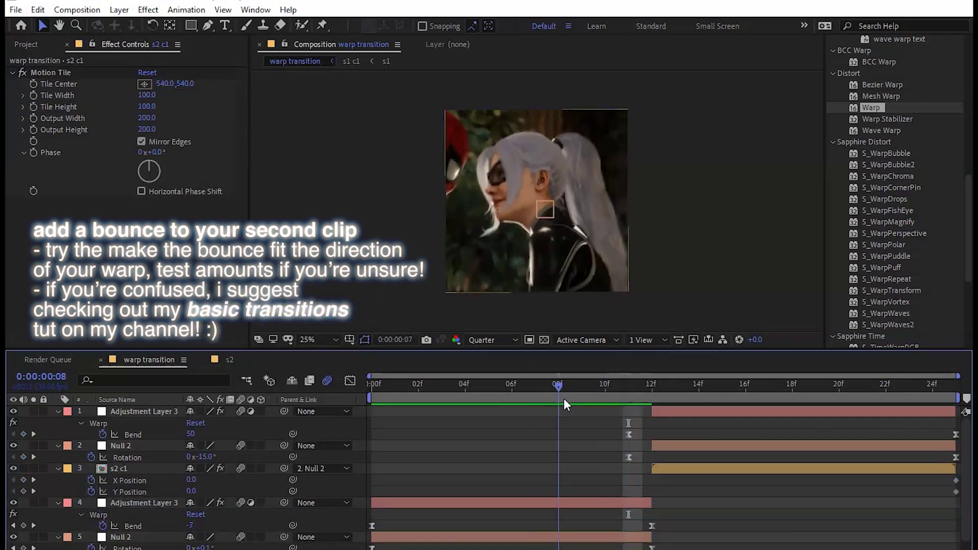
Step: Offset s2 c1 X and Y Position negatively at 10f and pull both curves into overshoots
left_click_drag(563, 398, 607, 398)
mouse_move(191, 491)
left_mouse_down()
mouse_move(185, 496)
mouse_move(183, 479)
left_mouse_up()
left_click(349, 381)
left_click_drag(627, 509, 643, 415)
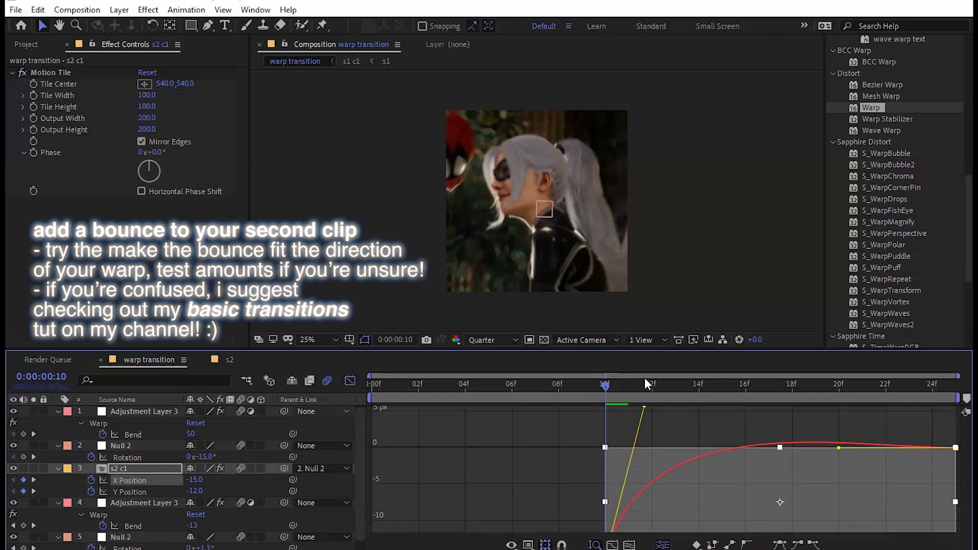
left_click_drag(869, 472, 703, 509)
left_click(130, 492)
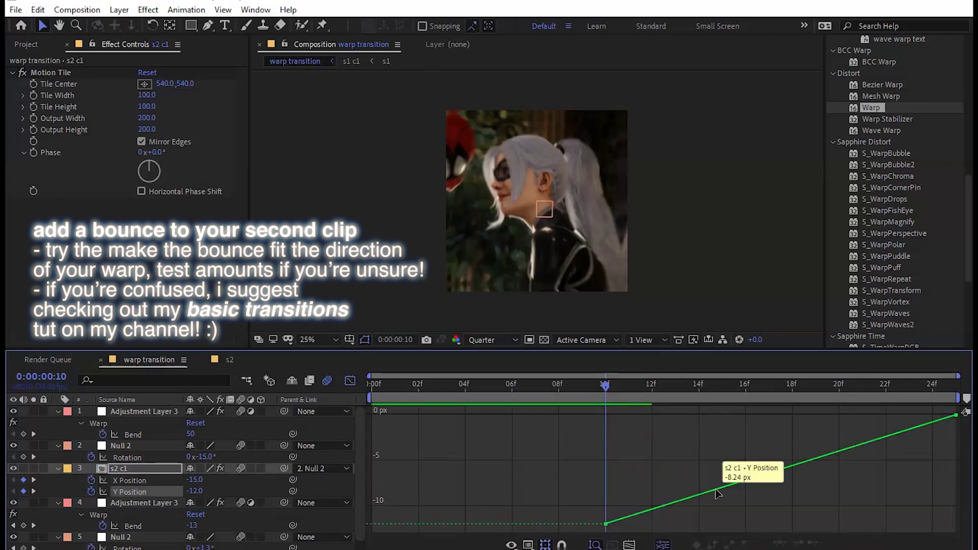
left_click_drag(636, 519, 643, 373)
key("space")
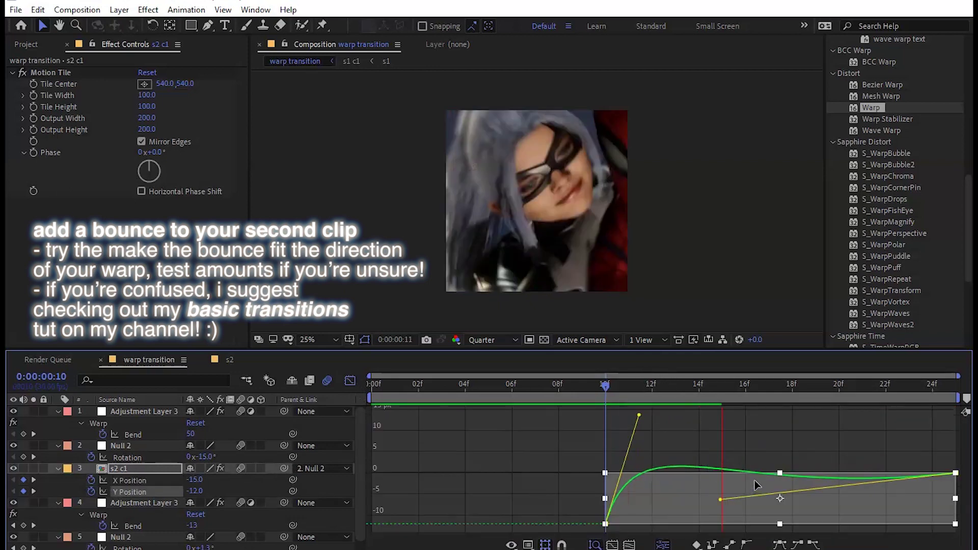
Step: Refine how the X and Y Position curves settle back to 0 and preview the bounce
left_click_drag(720, 499, 815, 509)
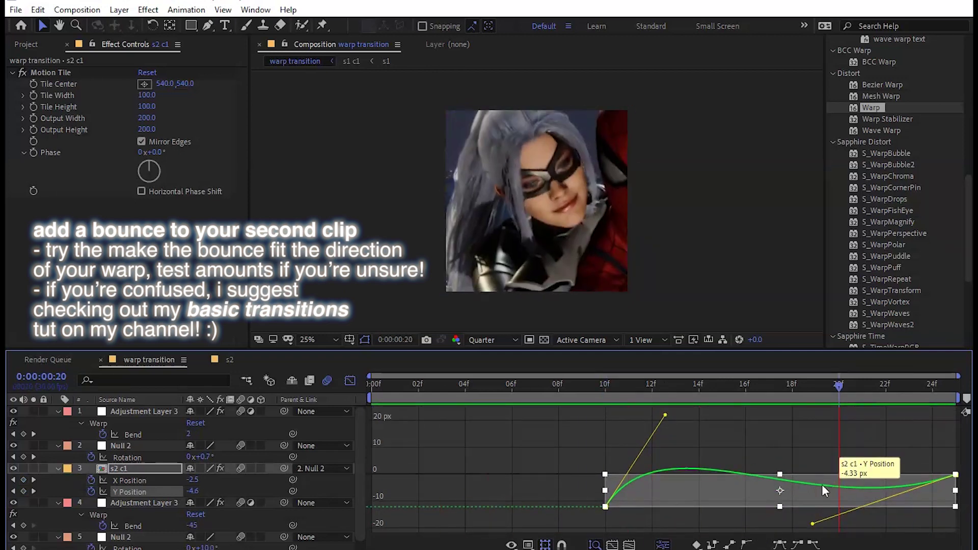
left_click(637, 440)
left_click_drag(768, 511, 818, 530)
left_click(130, 491)
left_click(631, 457)
key("space")
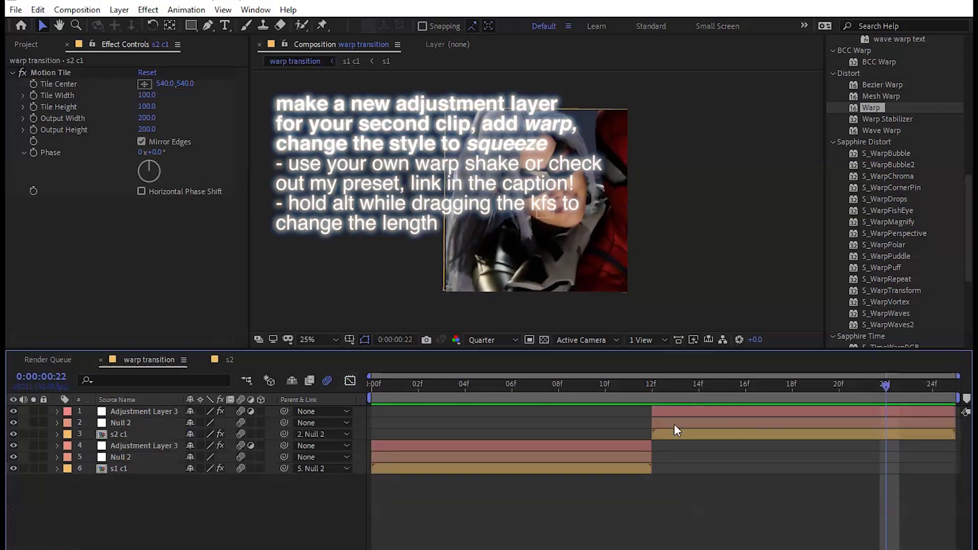
left_click(674, 411)
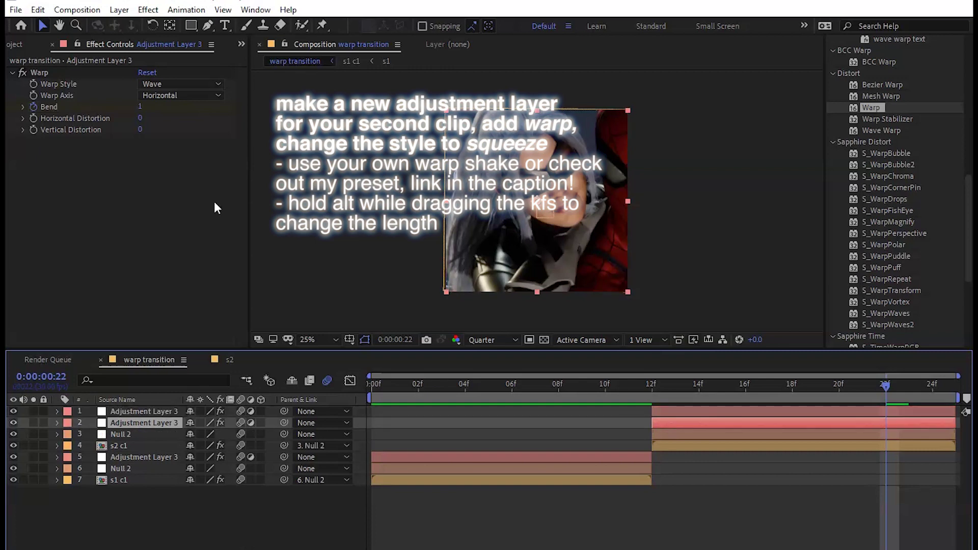
Step: Copy Motion Tile from s2 c1 onto the new adjustment layer with output size 120
left_click(722, 444)
left_click(46, 73)
left_click(38, 9)
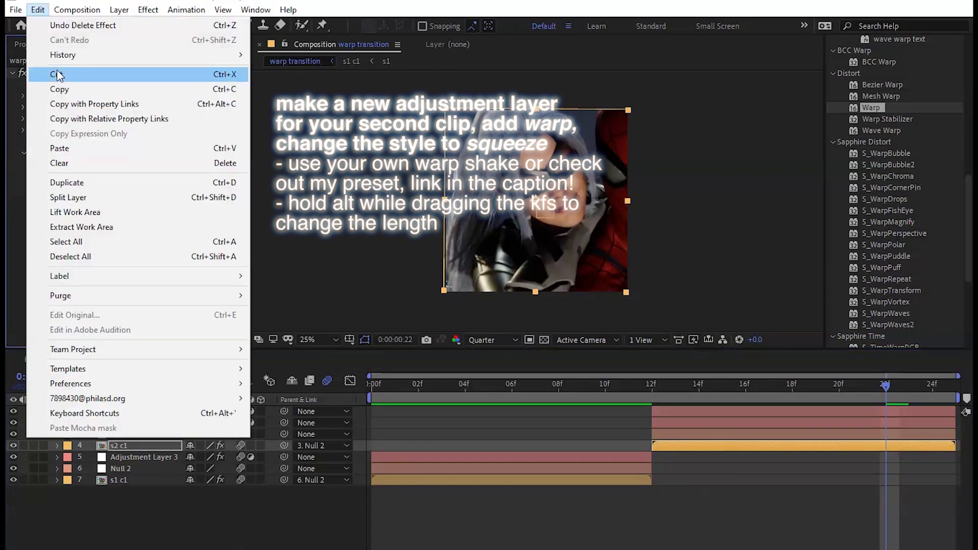
left_click(59, 72)
left_click(692, 423)
left_click(38, 9)
left_click(65, 148)
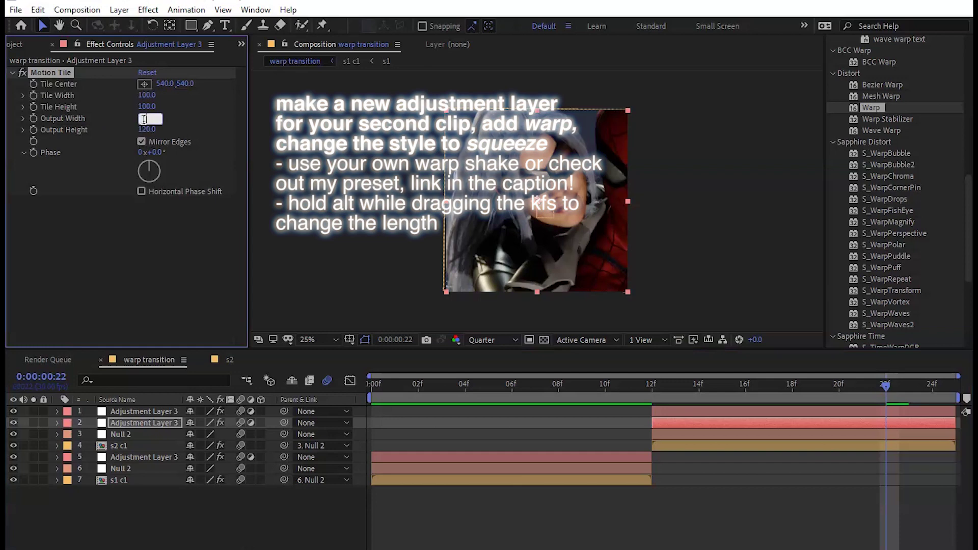
left_click(144, 262)
Step: Apply the warp shake preset at 12f and spread its Bend keyframes across the layer
key("i")
scroll(910, 228, "up", 5)
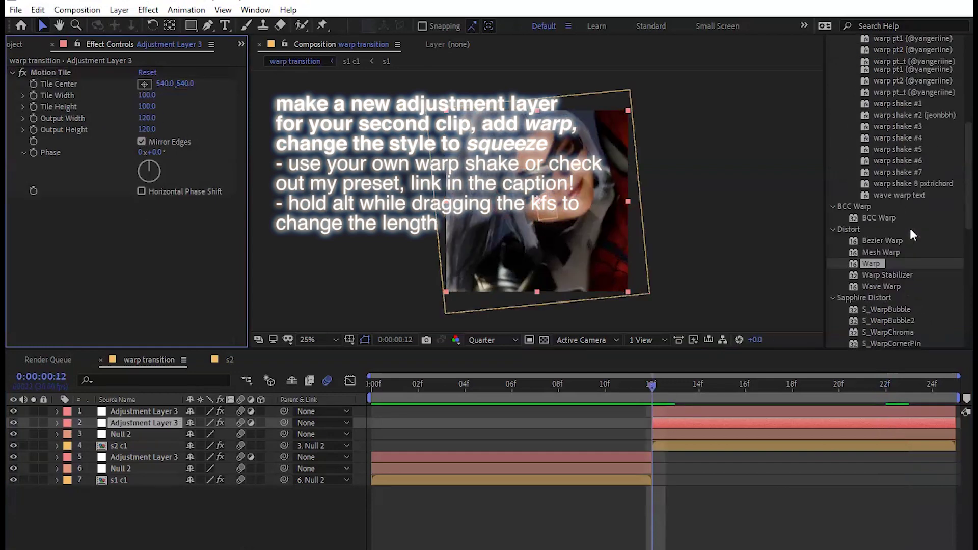
left_click_drag(897, 171, 694, 424)
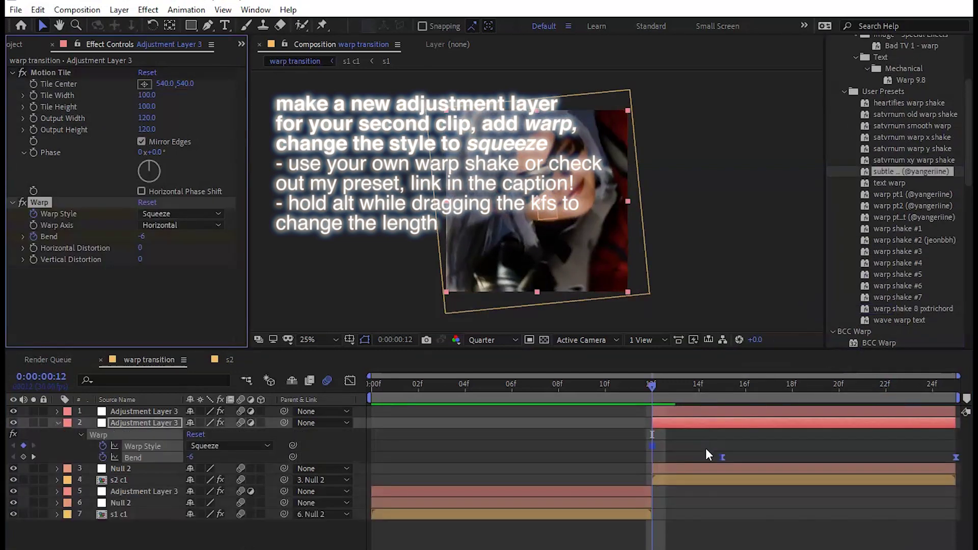
left_click_drag(722, 457, 373, 457)
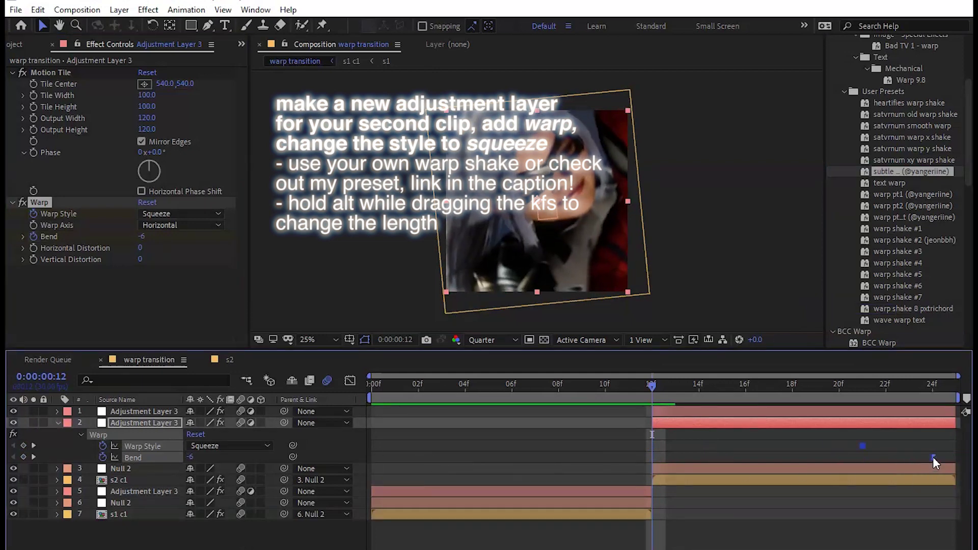
left_click_drag(933, 456, 382, 460)
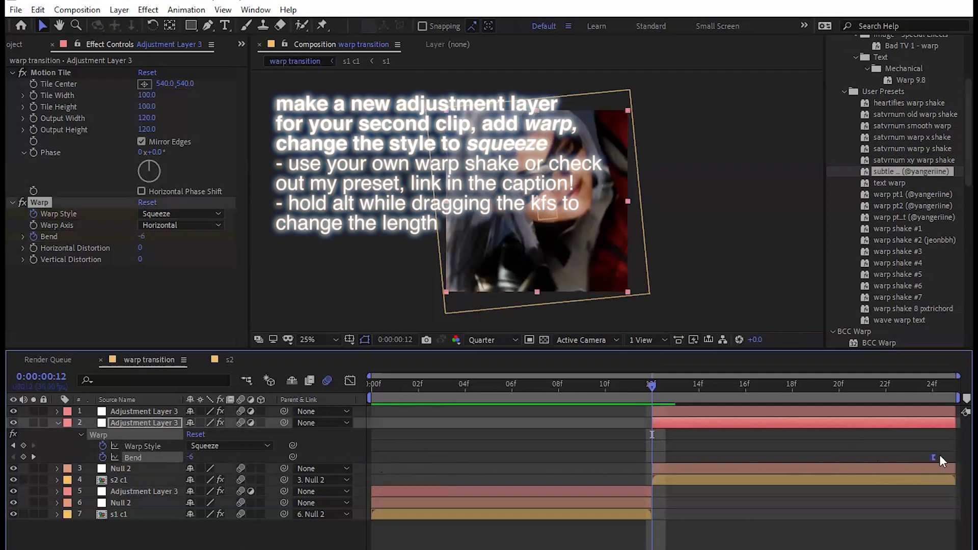
left_click_drag(935, 457, 374, 461)
Step: Retime the Squeeze warp's Bend keyframes so they start near 9f
left_click_drag(653, 458, 600, 458)
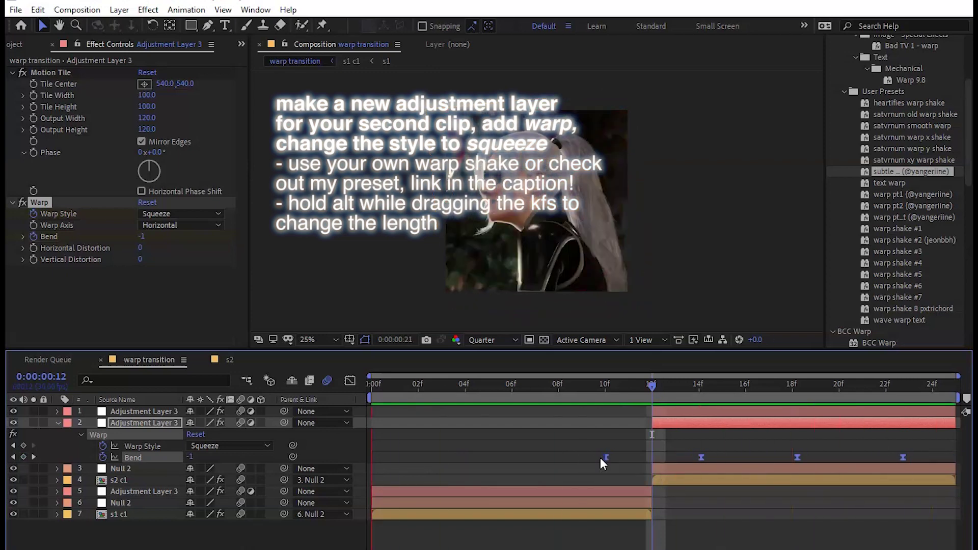
key("space")
left_click_drag(602, 456, 630, 457)
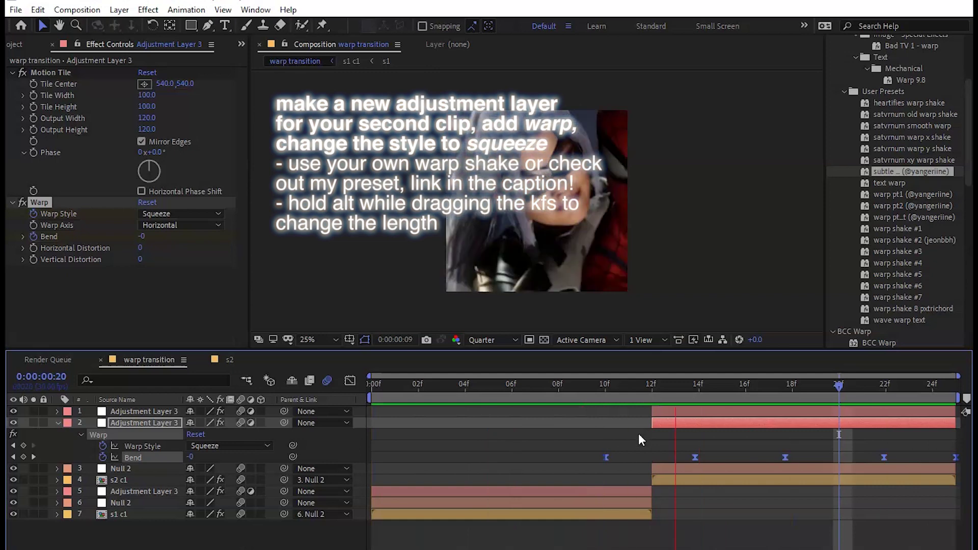
key("Page_Up")
key("alt+Right")
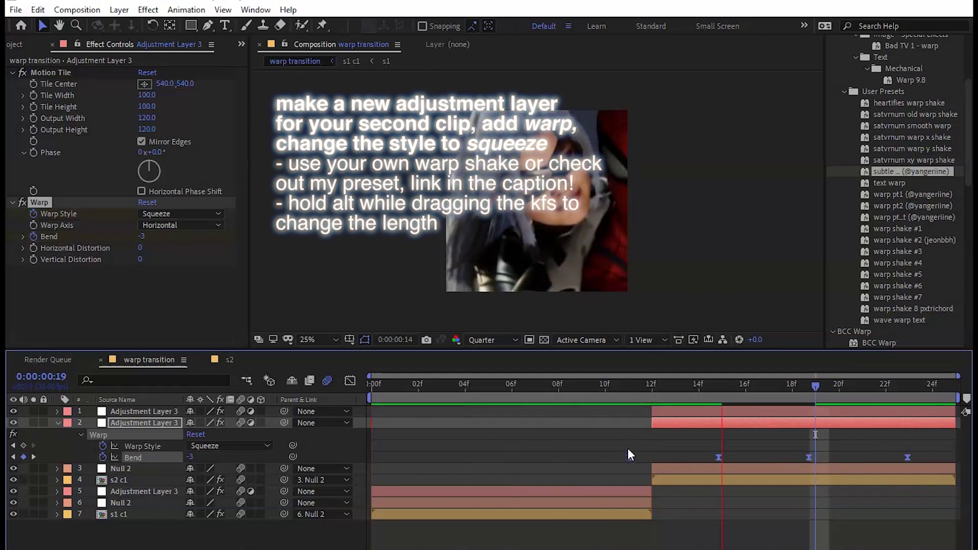
key("Page_Down")
key("Page_Down")
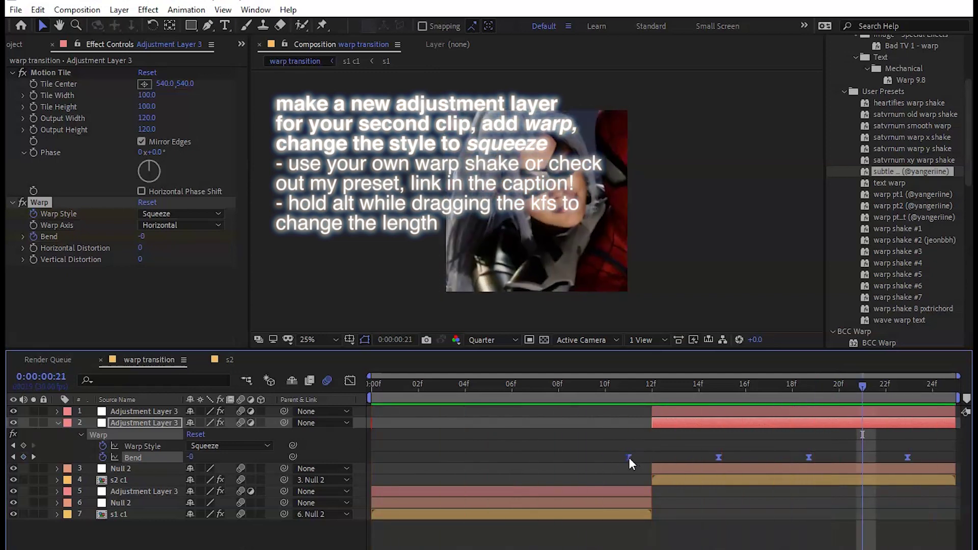
mouse_move(629, 457)
left_mouse_down()
mouse_move(583, 459)
mouse_move(610, 461)
left_mouse_up()
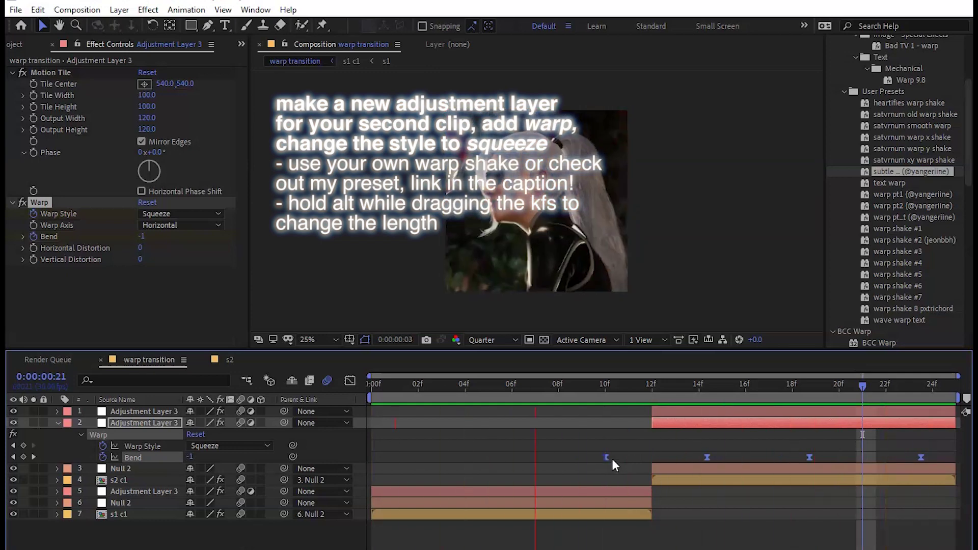
Step: Set the Squeeze warp axis to Vertical, after testing Horizontal in playback
left_click(180, 225)
left_click(182, 254)
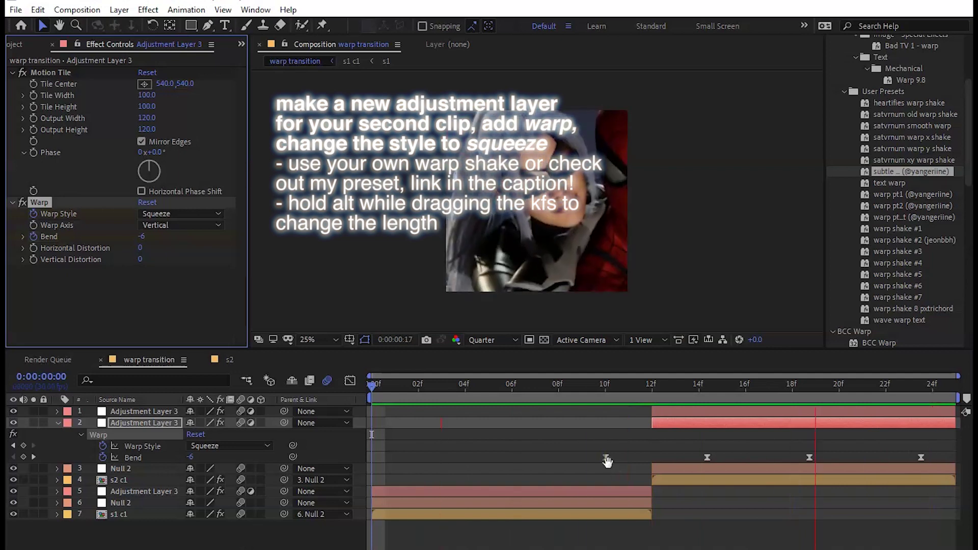
left_click(181, 225)
left_click(180, 240)
key("space")
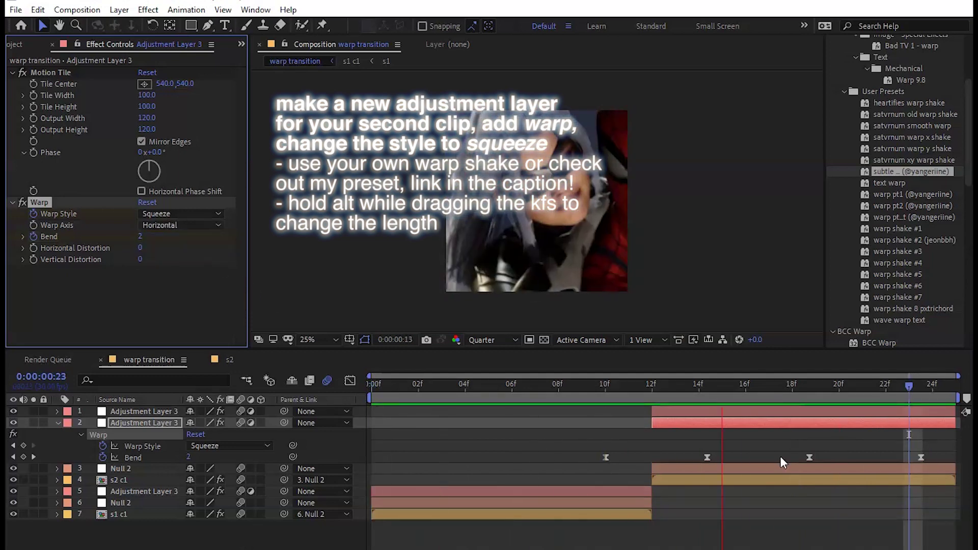
key("ctrl+z")
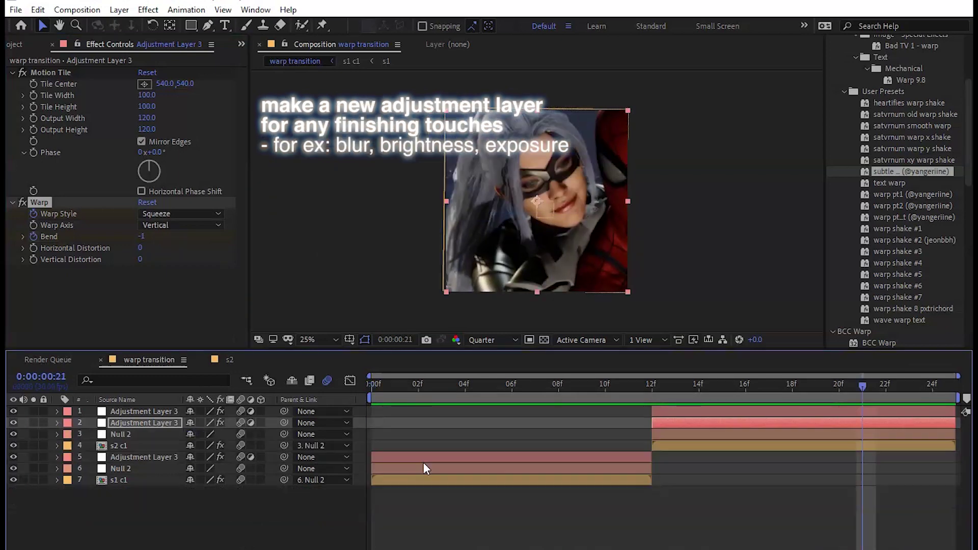
Step: Duplicate the first clip's adjustment layer, remove its Warp, and apply BCC Lens Blur OBS
left_click(631, 457)
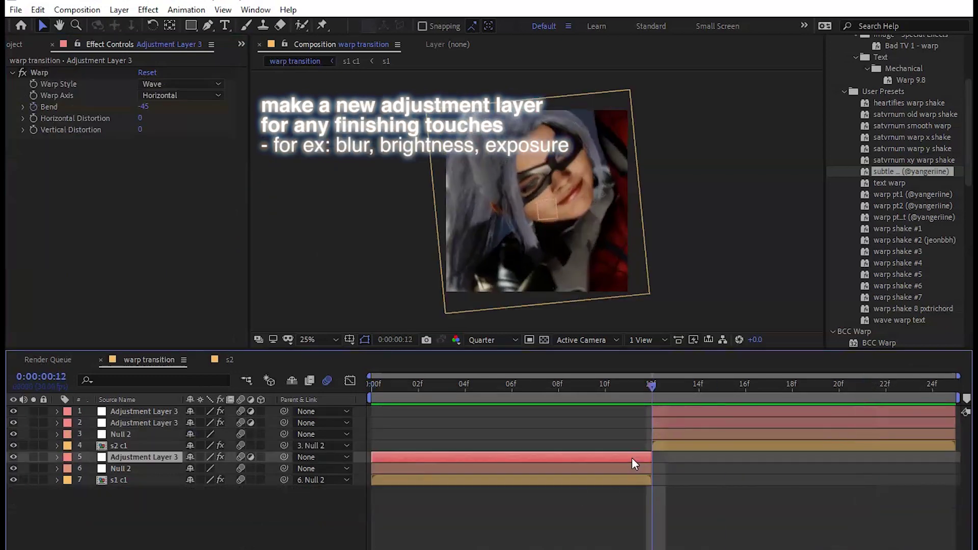
key("ctrl+d")
left_click(40, 73)
key("Delete")
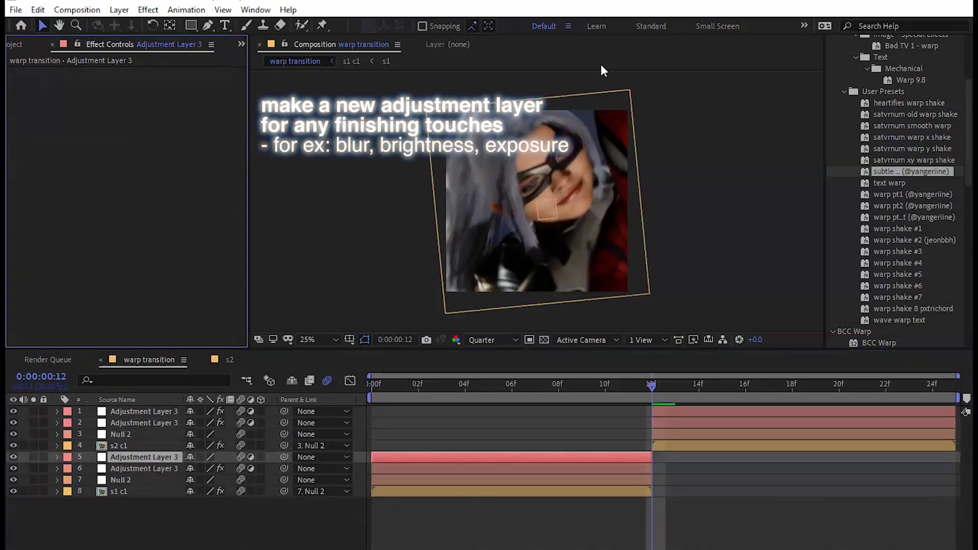
key("Home")
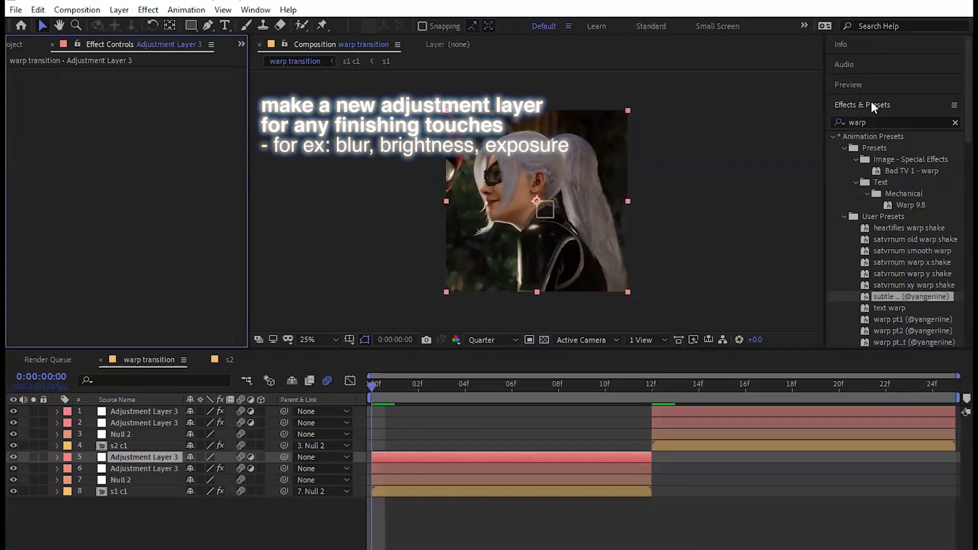
left_click(866, 122)
type("bcc")
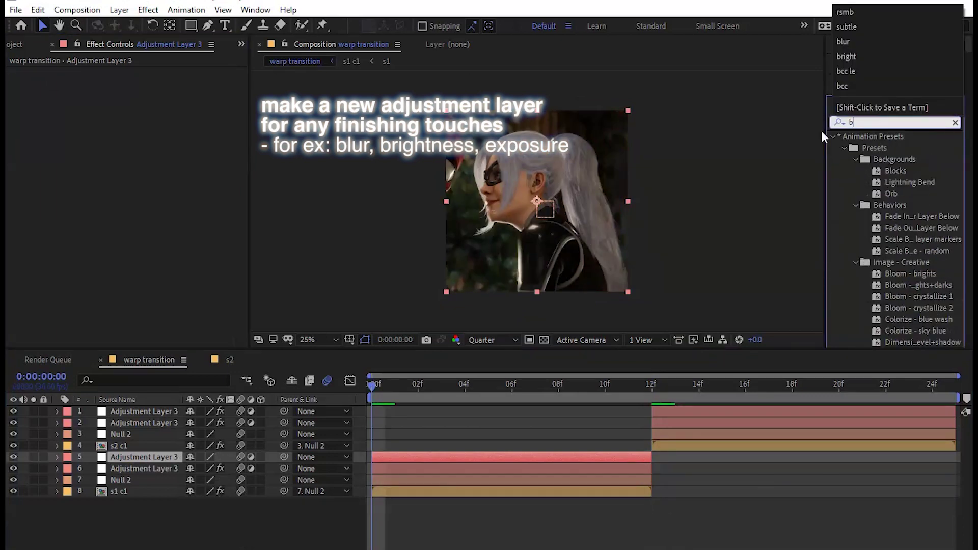
type(" lens")
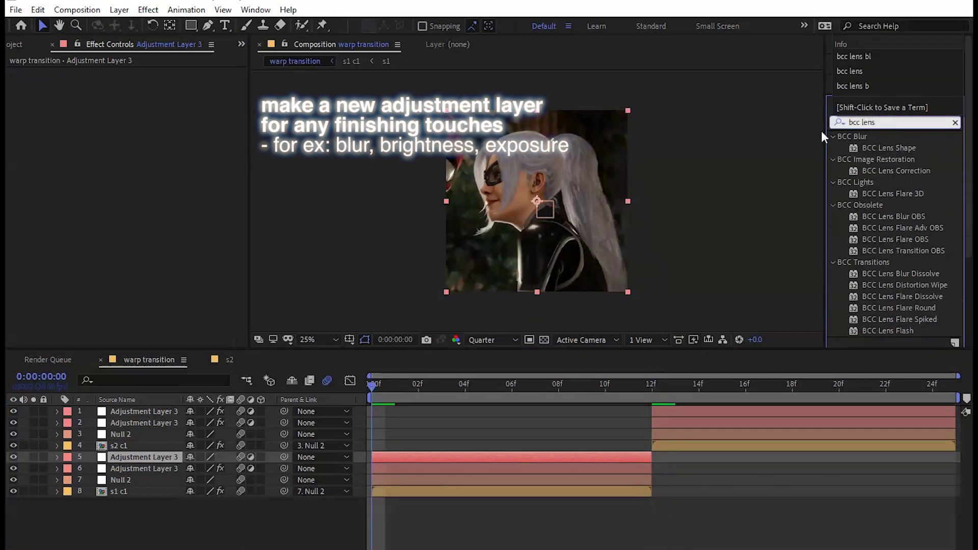
double_click(893, 216)
type("999")
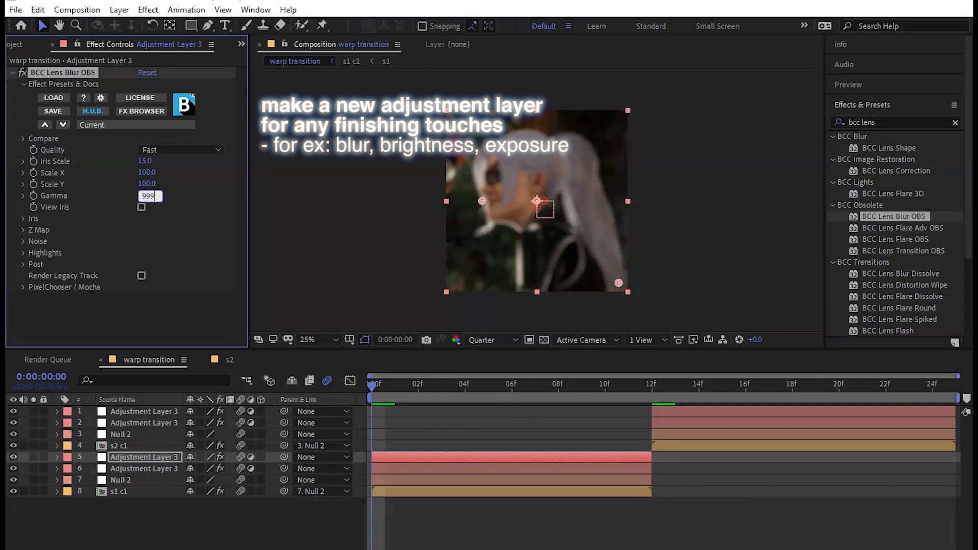
Step: Keyframe Iris Scale at 15 on 0f and 12f with 0 at 6f
left_click(33, 161)
key("u")
left_click_drag(372, 480, 652, 479)
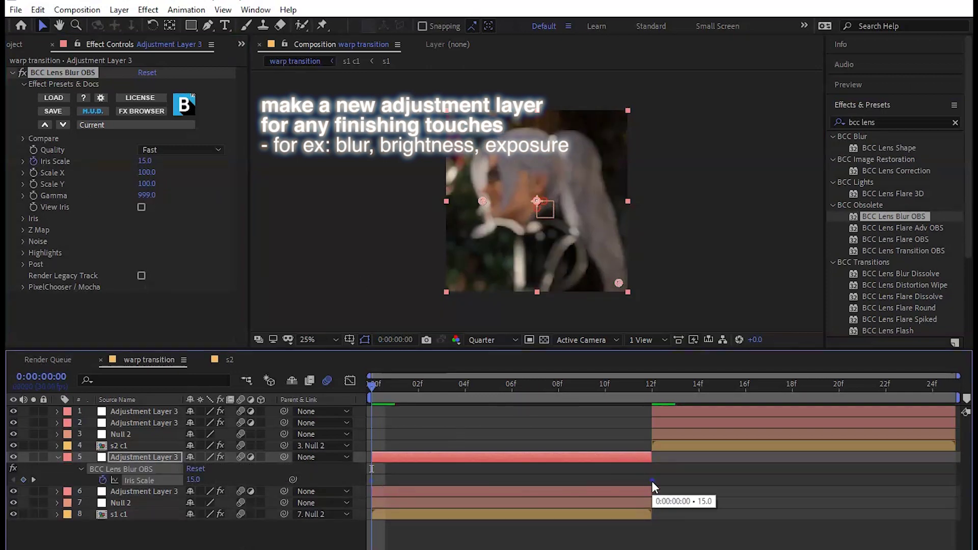
left_click_drag(406, 389, 511, 391)
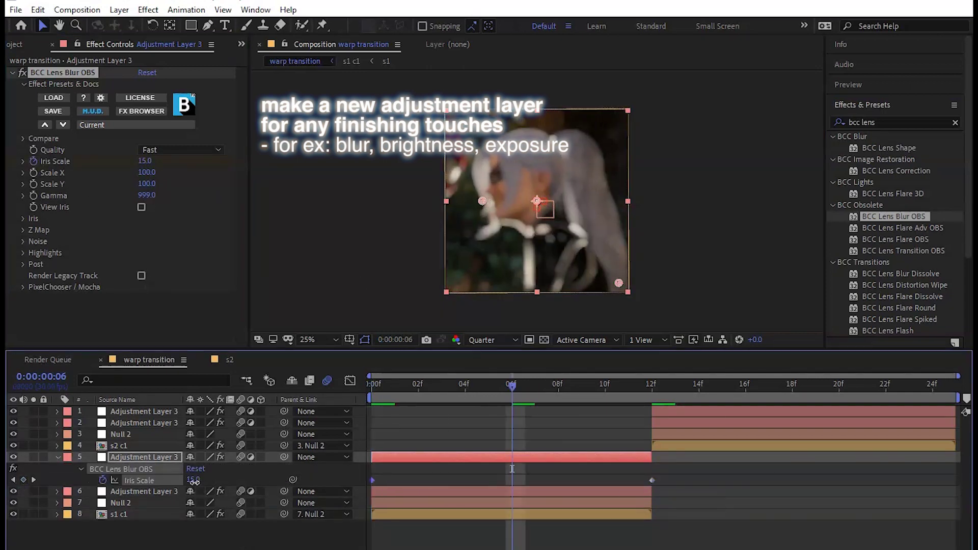
type("0")
key("Return")
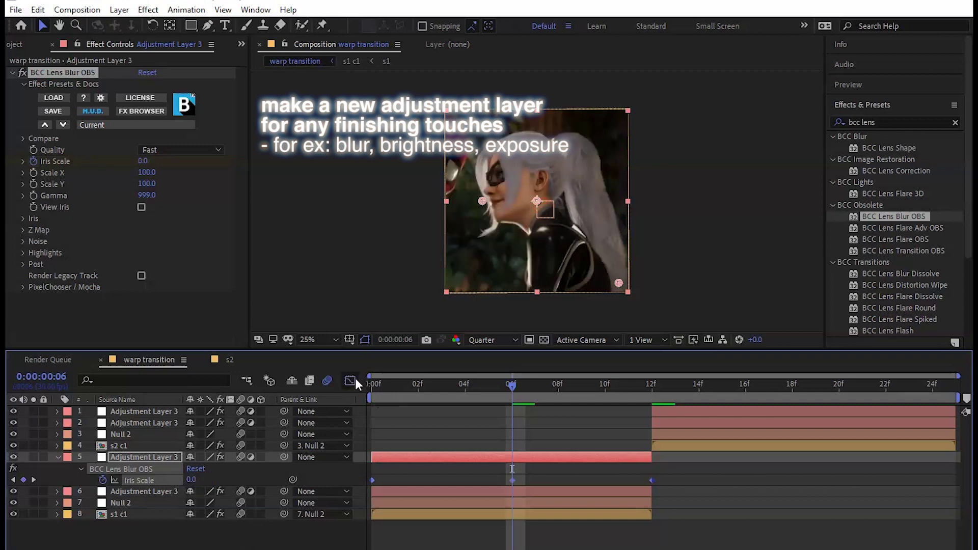
Step: Ease all Iris Scale keyframes and lengthen their easing in the value graph
left_click(350, 380)
left_click_drag(667, 407, 365, 530)
left_click(779, 543)
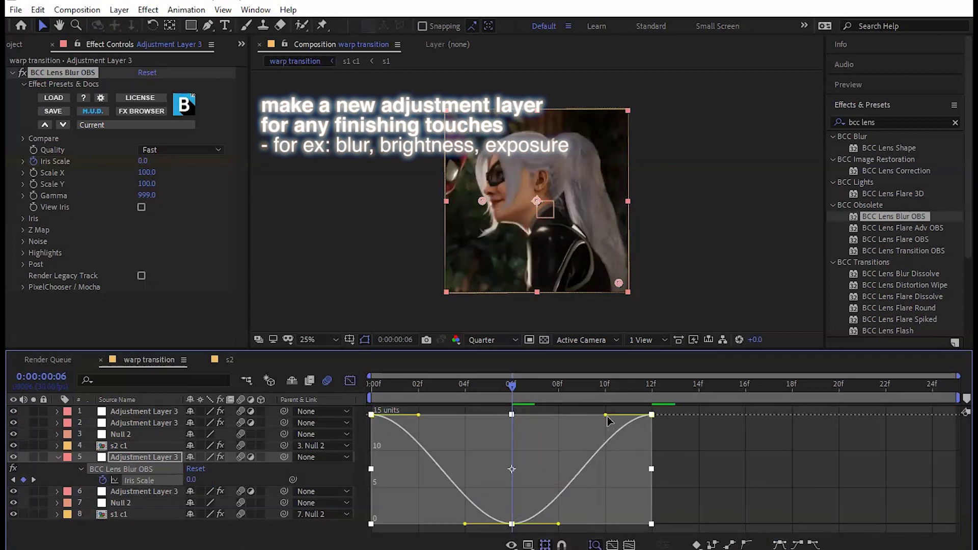
left_click_drag(606, 416, 645, 415)
left_click_drag(559, 523, 652, 524)
left_click_drag(504, 523, 371, 523)
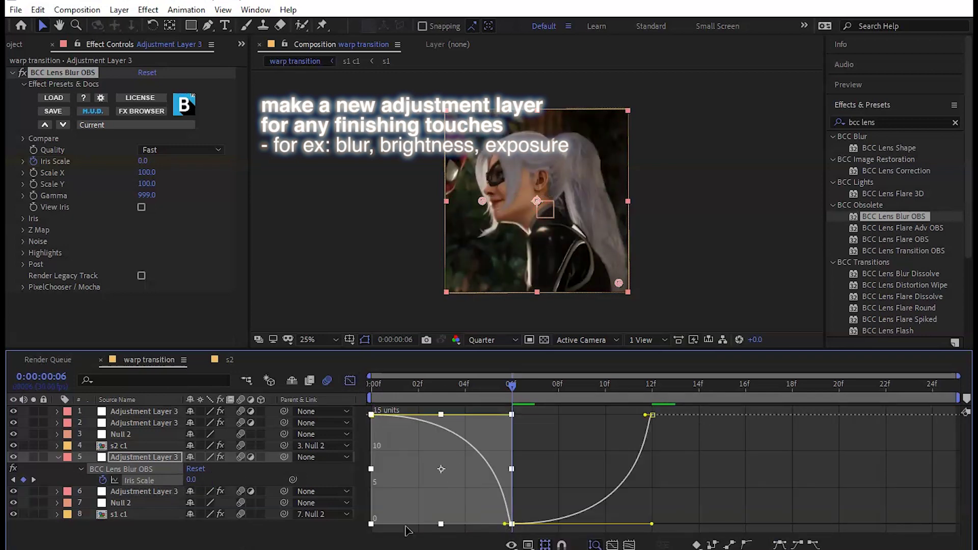
left_click_drag(418, 415, 504, 418)
key("ctrl+z")
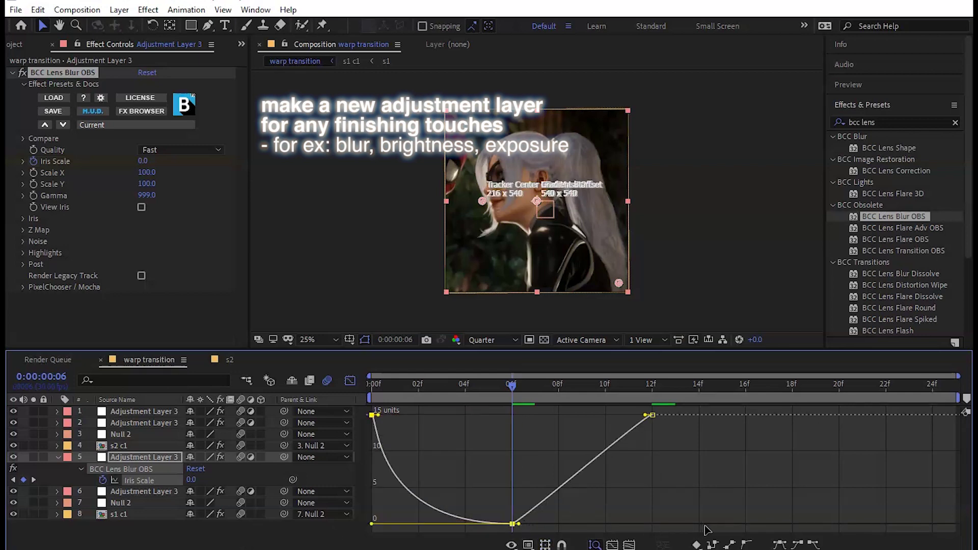
key("ctrl+shift+z")
key("ctrl+z")
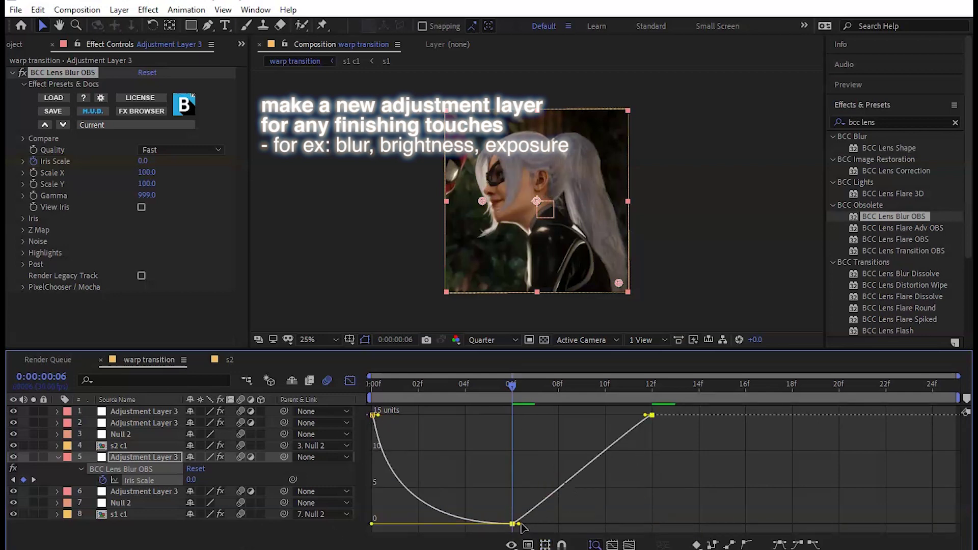
key("ctrl+shift+z")
key("shift+F3")
key("Home")
Step: Add Brightness & Contrast to the finishing layer and keyframe Brightness to 125
left_click(12, 72)
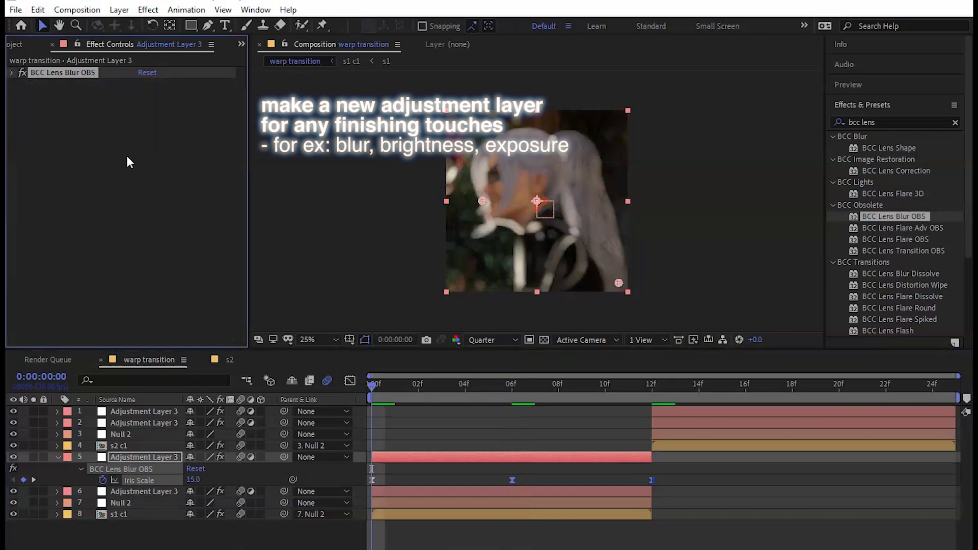
left_click(886, 122)
type("brightn")
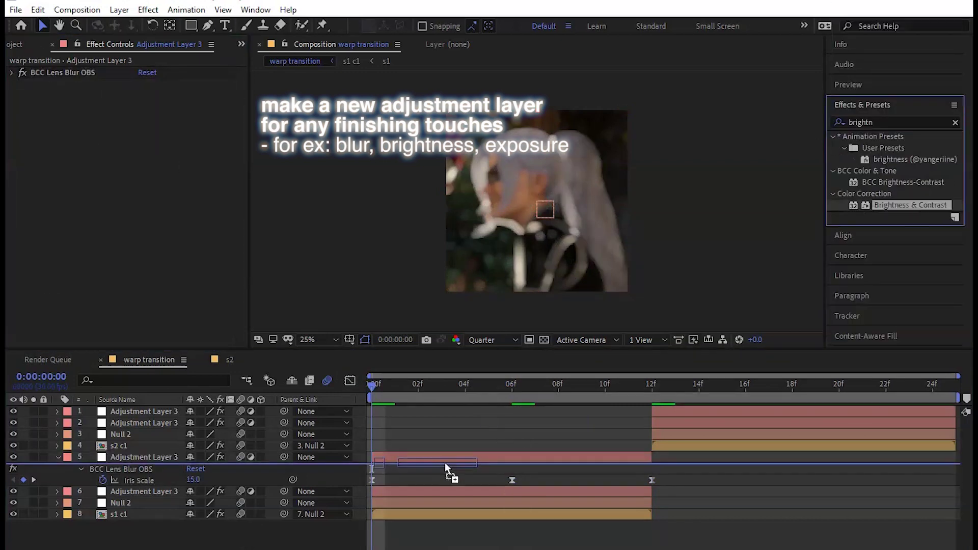
left_click_drag(910, 205, 445, 460)
left_click(34, 95)
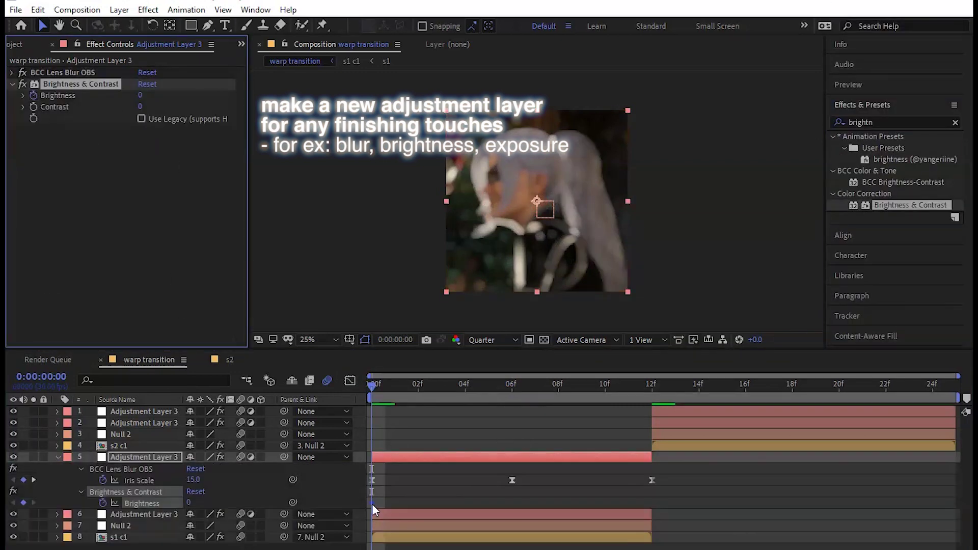
left_click_drag(372, 503, 554, 502)
key("Return")
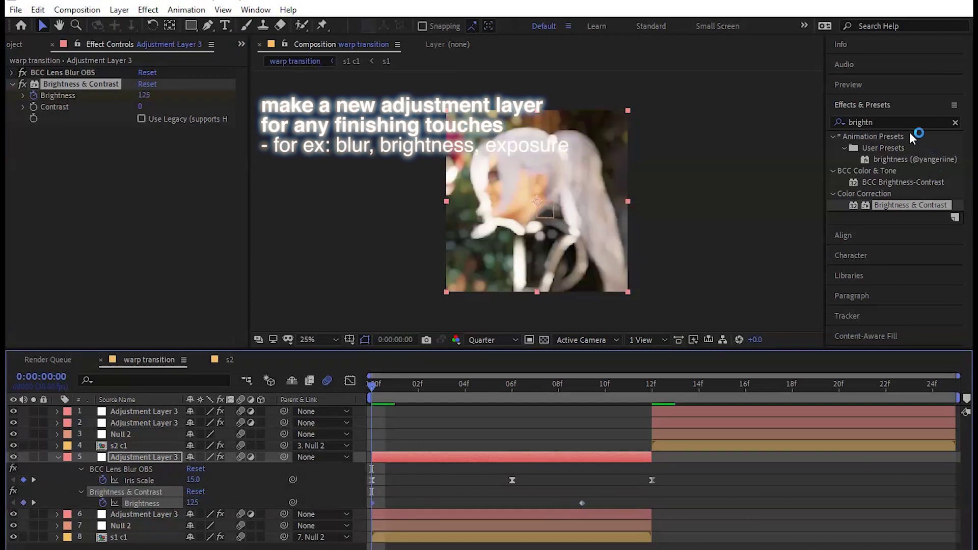
Step: Add Exposure with a keyframed value of -3.00 and preview the transition from the start
left_click(911, 123)
type("exposu")
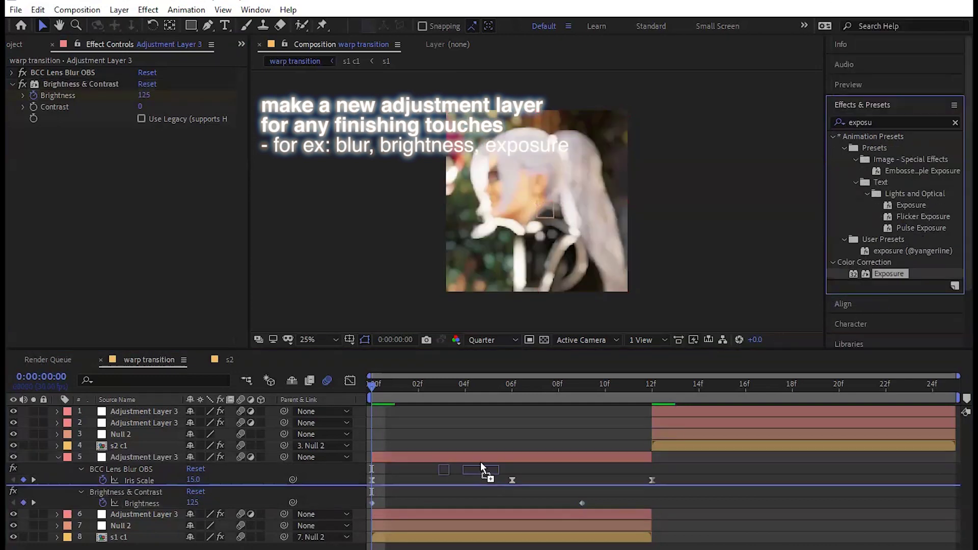
left_click_drag(888, 274, 481, 459)
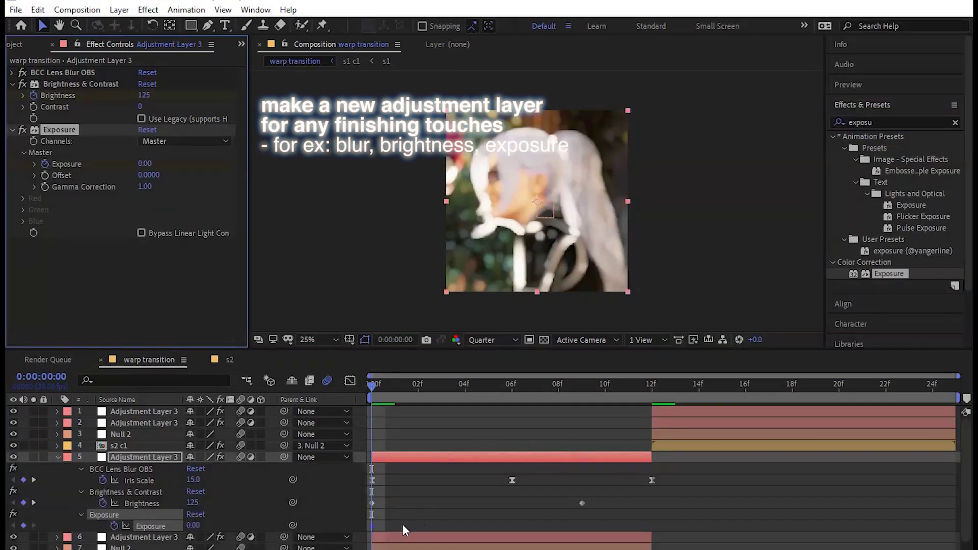
left_click(429, 526)
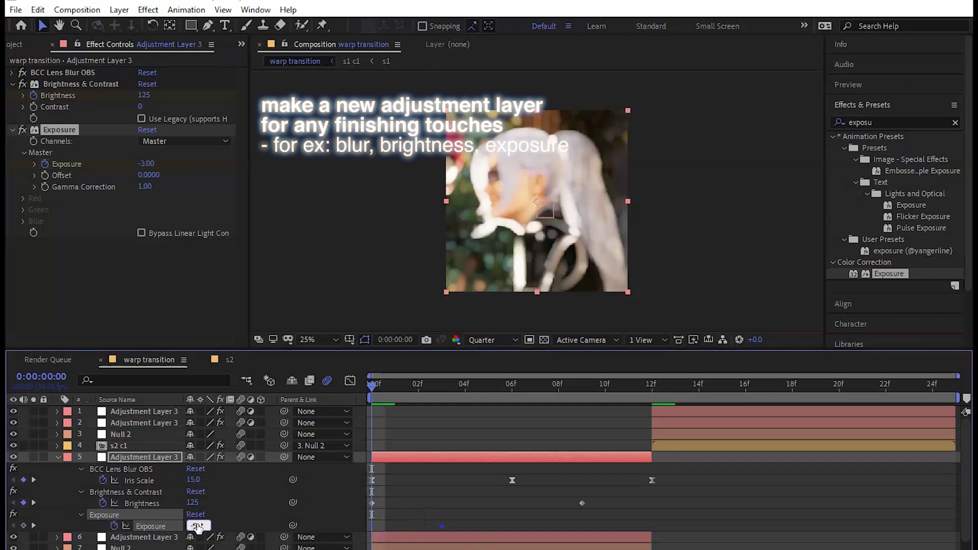
key("Return")
key("space")
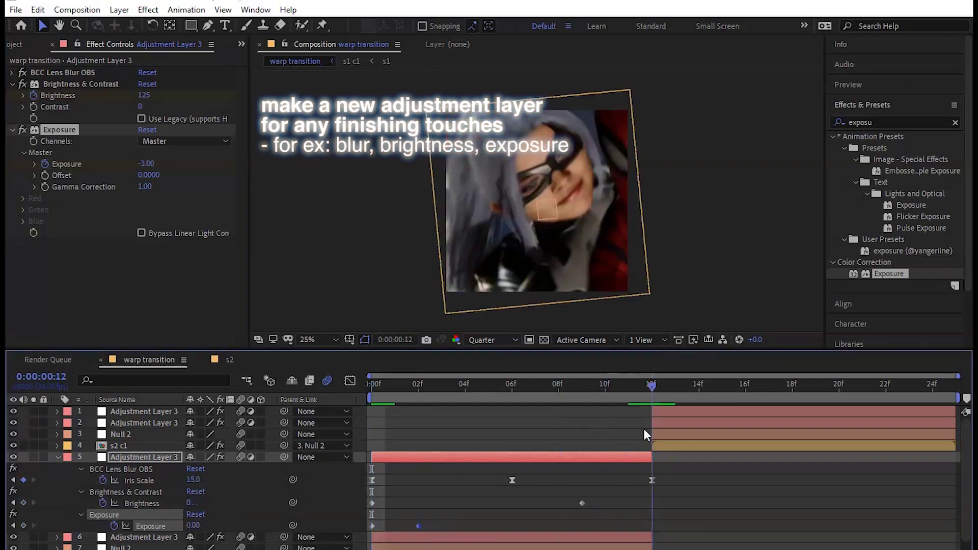
left_click(644, 432)
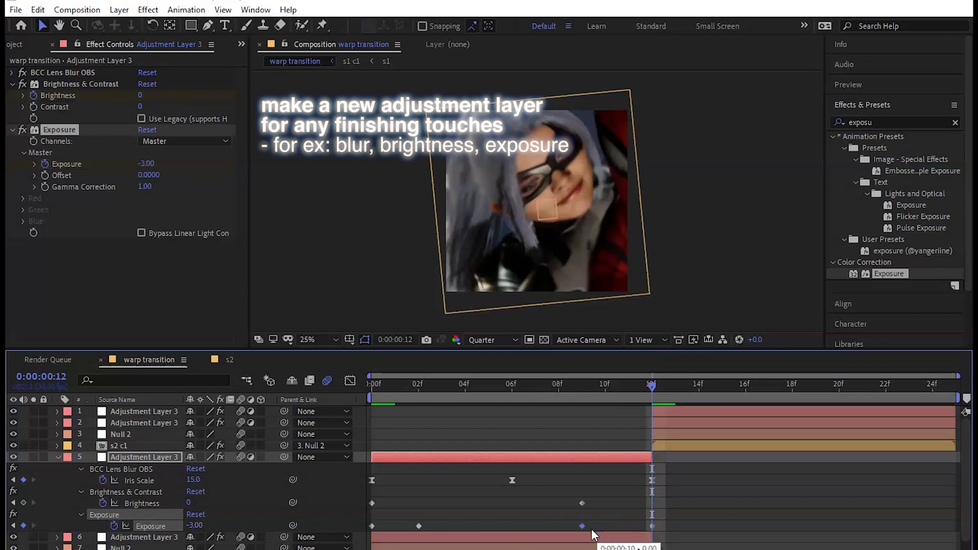
left_click(680, 516)
key("Home")
key("space")
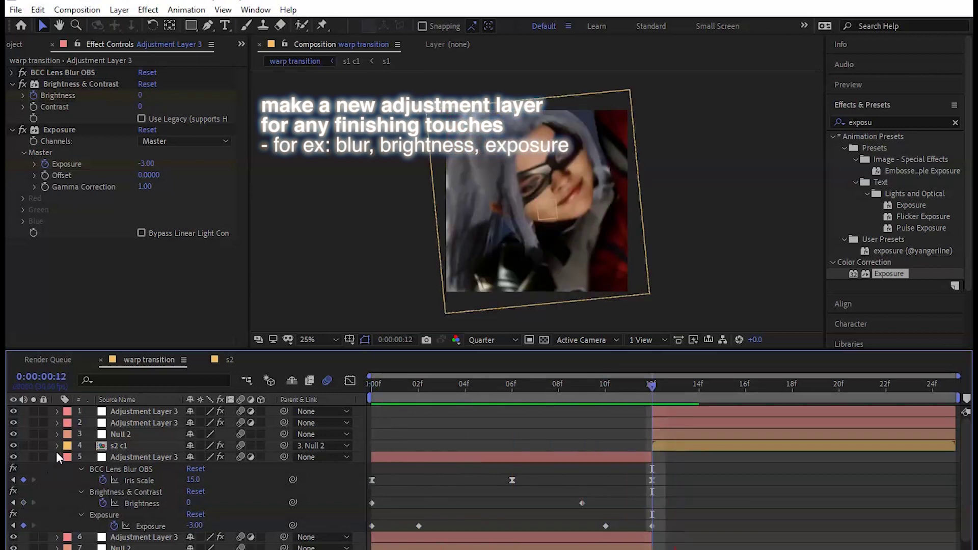
Step: Duplicate the finishing layer, start the copy at 12f, and move it to the top
key("u")
left_click(479, 455)
key("ctrl+d")
key("bracketleft")
left_click_drag(173, 457, 172, 411)
key("u")
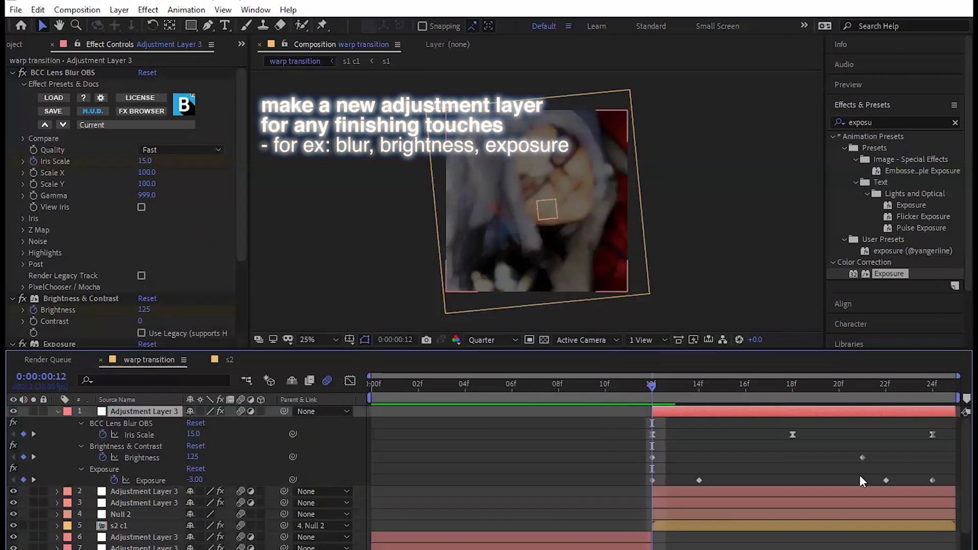
left_click_drag(608, 426, 932, 480)
key("u")
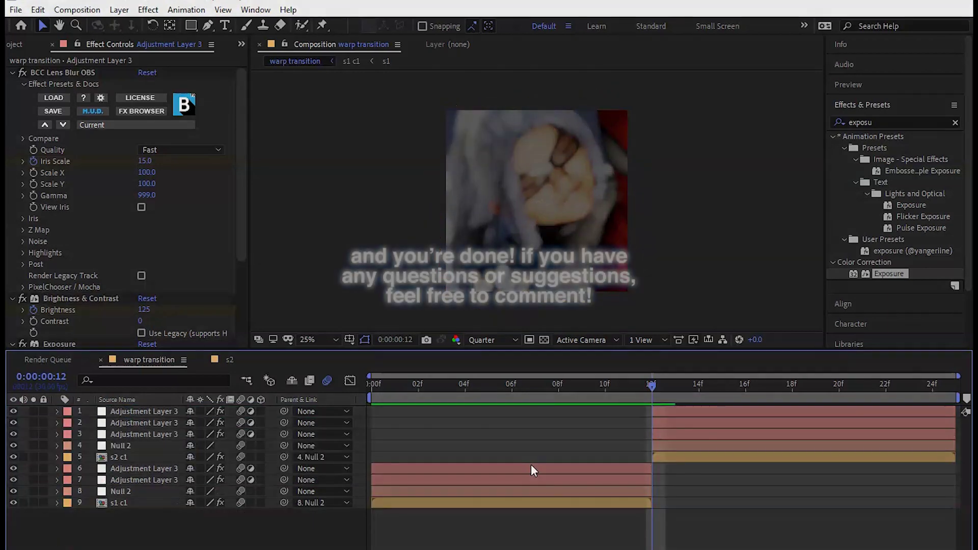
key("space")
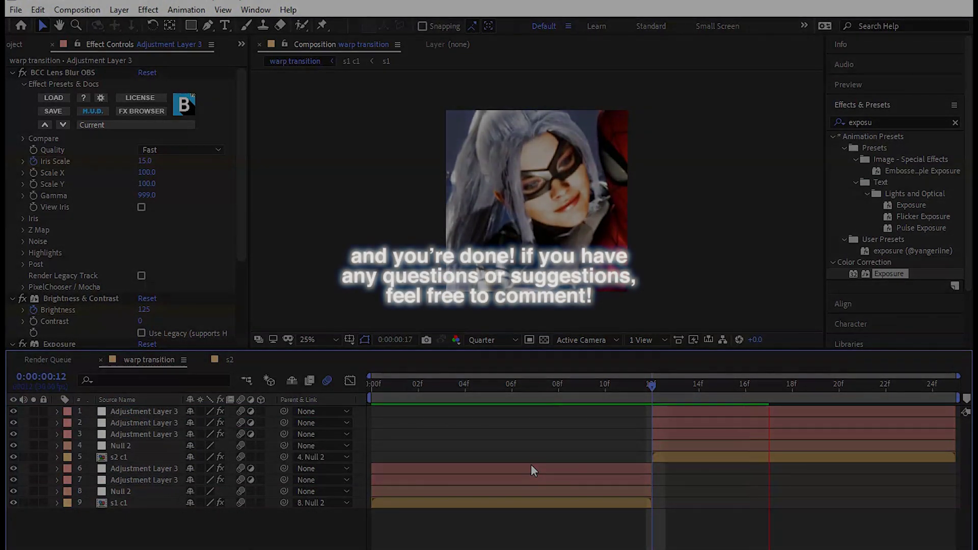